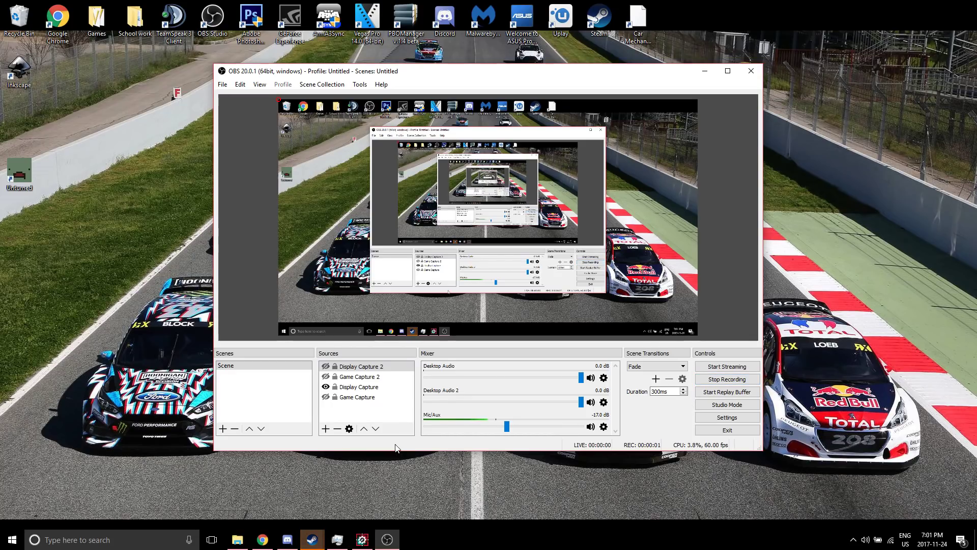
Step: Download the Inkscape 0.92.2 64-bit Windows .exe installer from inkscape.org
{"action": "left_click", "coordinate": [263, 539]}
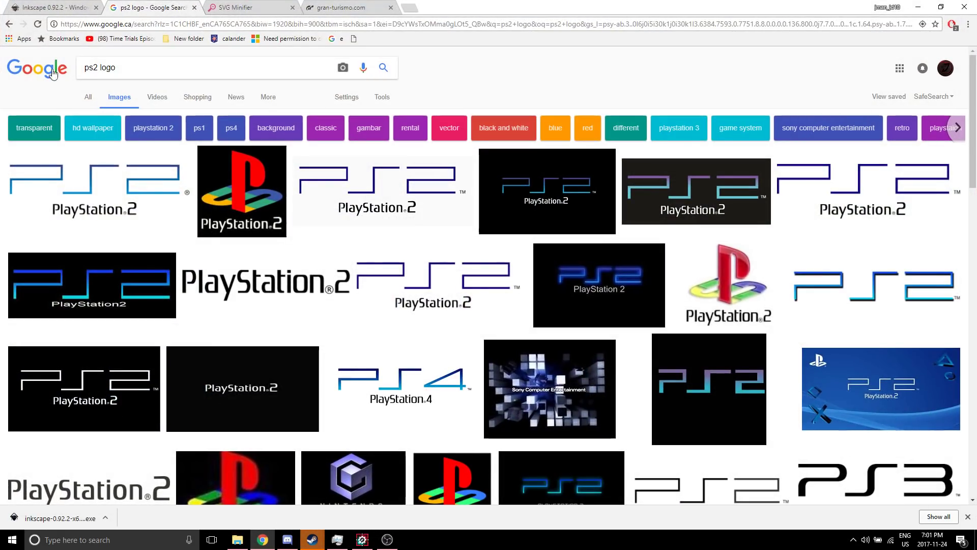
{"action": "left_click", "coordinate": [49, 7]}
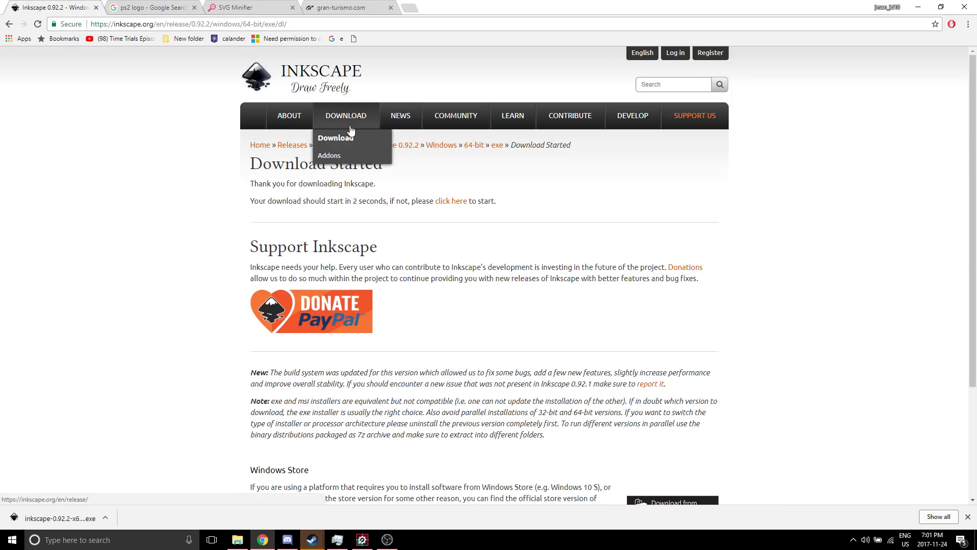
{"action": "left_click", "coordinate": [353, 131]}
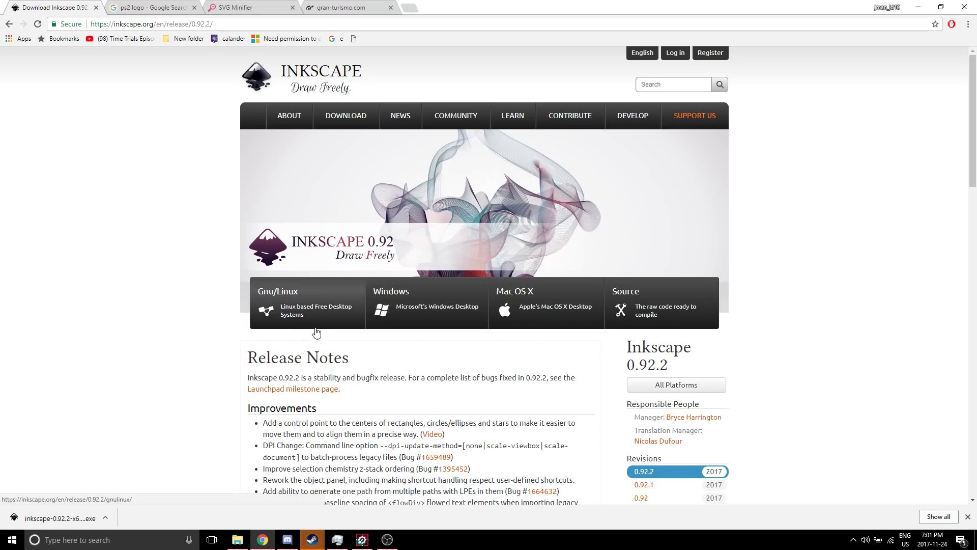
{"action": "left_click", "coordinate": [404, 314]}
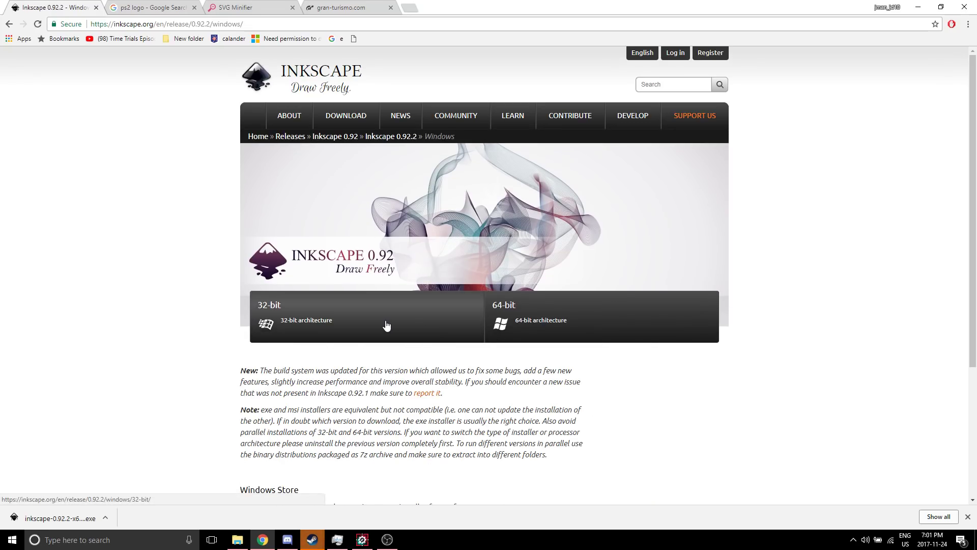
{"action": "left_click", "coordinate": [593, 333]}
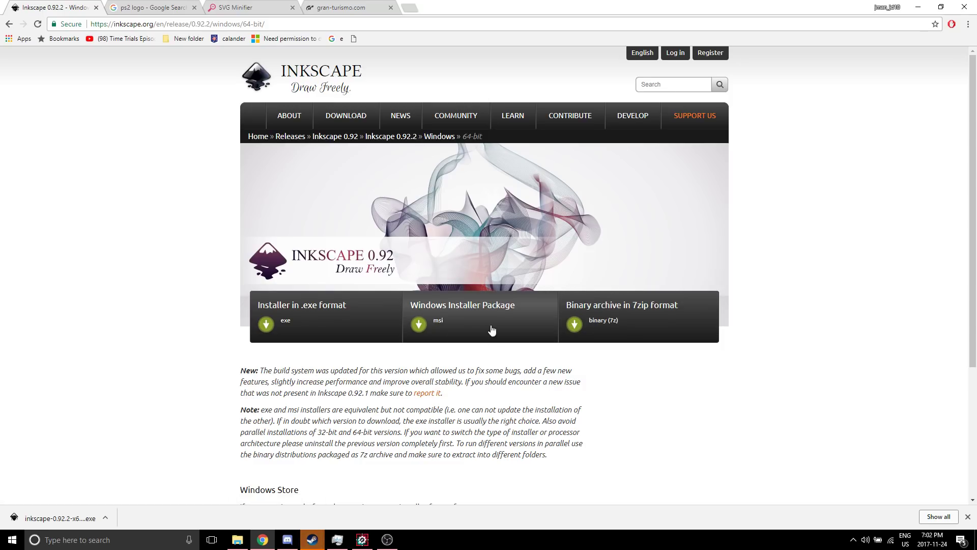
{"action": "left_click", "coordinate": [300, 321]}
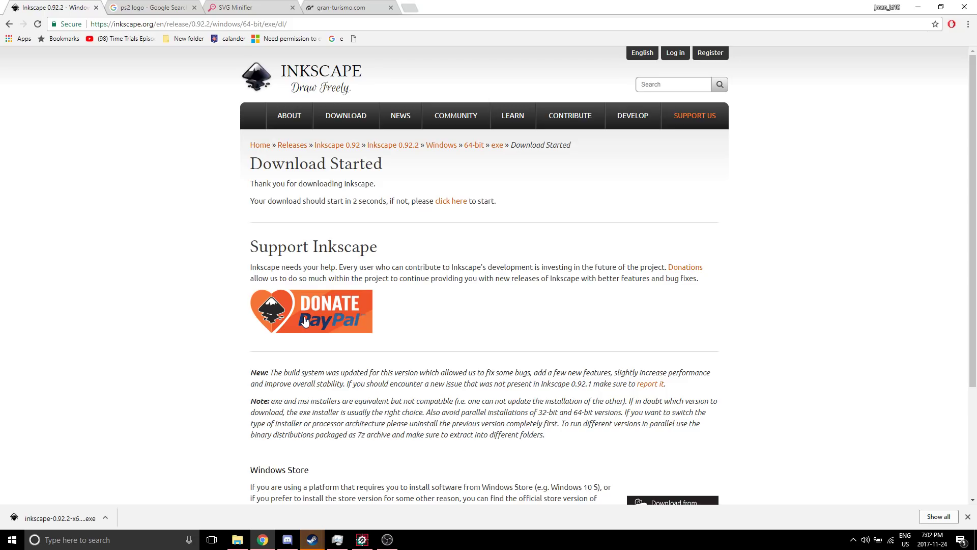
Step: Delete the old Inkscape installer in Downloads and run the new 0.92.2 exe as administrator
{"action": "left_click", "coordinate": [237, 540]}
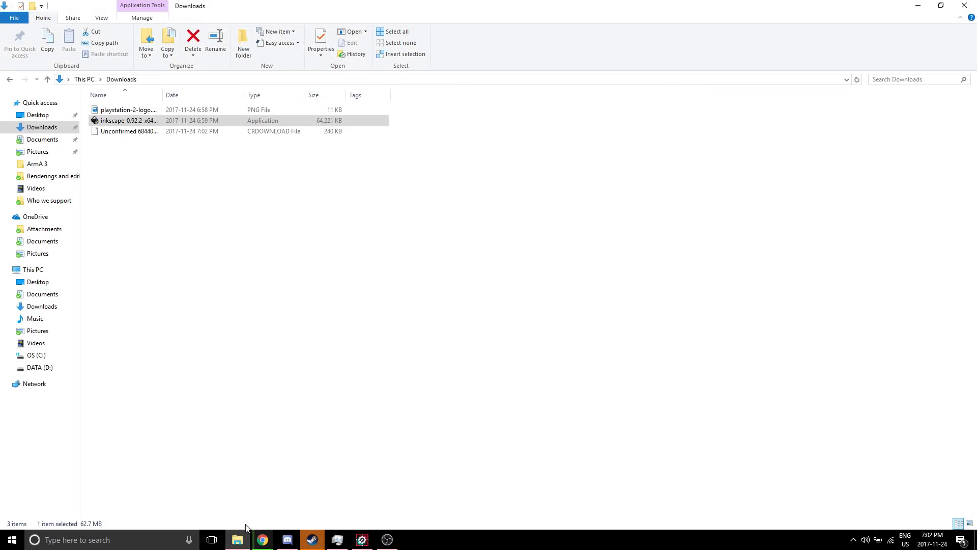
{"action": "left_click", "coordinate": [214, 125]}
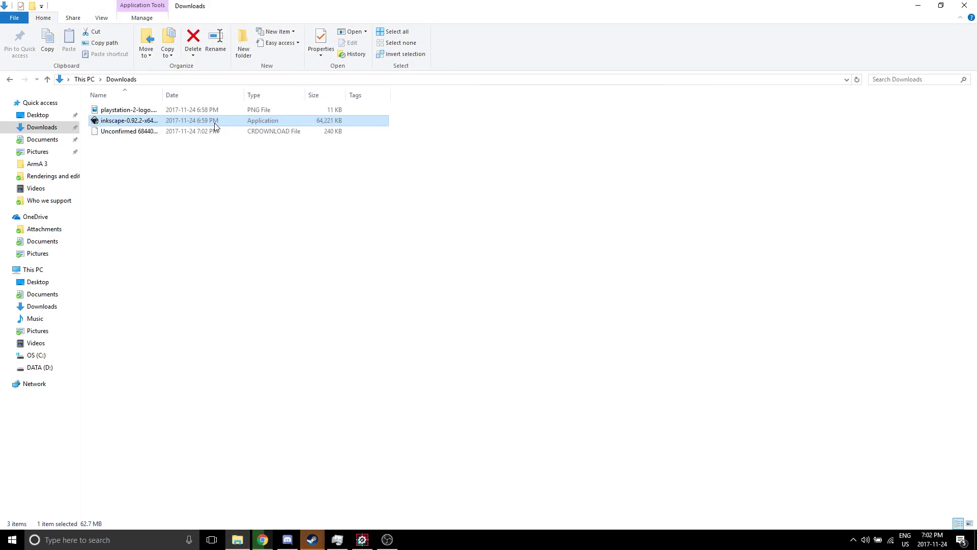
{"action": "key", "text": "Delete"}
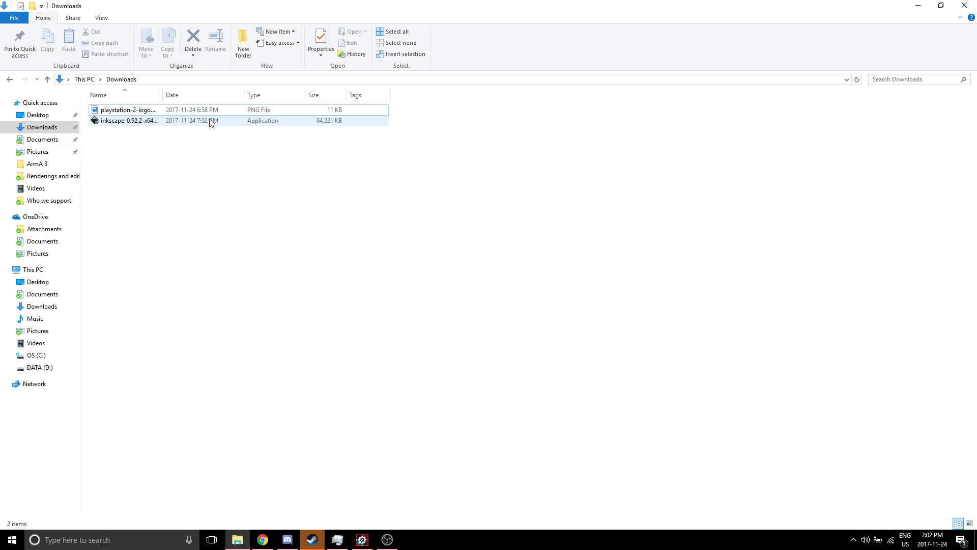
{"action": "left_click", "coordinate": [211, 123]}
{"action": "right_click", "coordinate": [211, 123]}
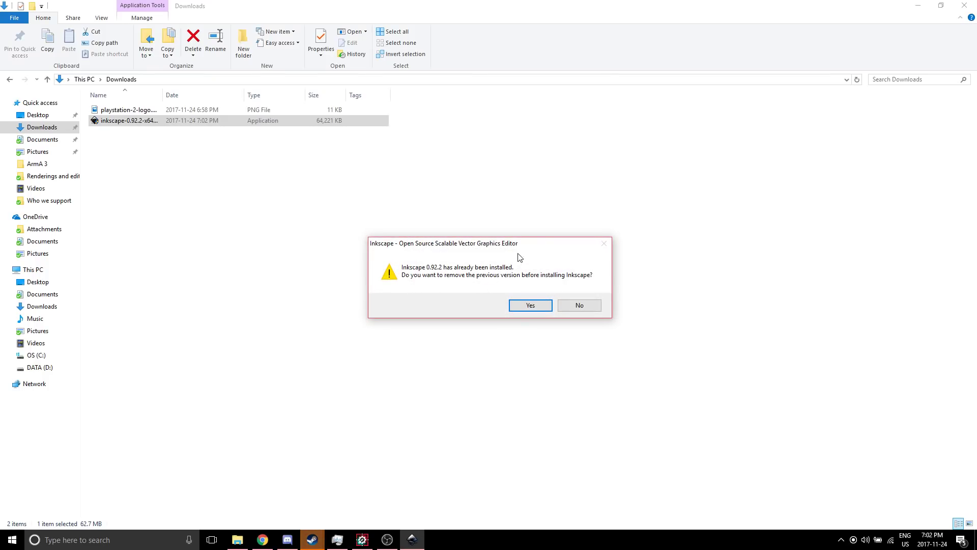
Step: Step the Inkscape installer past Welcome and License to component selection, then quit setup
{"action": "left_click", "coordinate": [592, 307]}
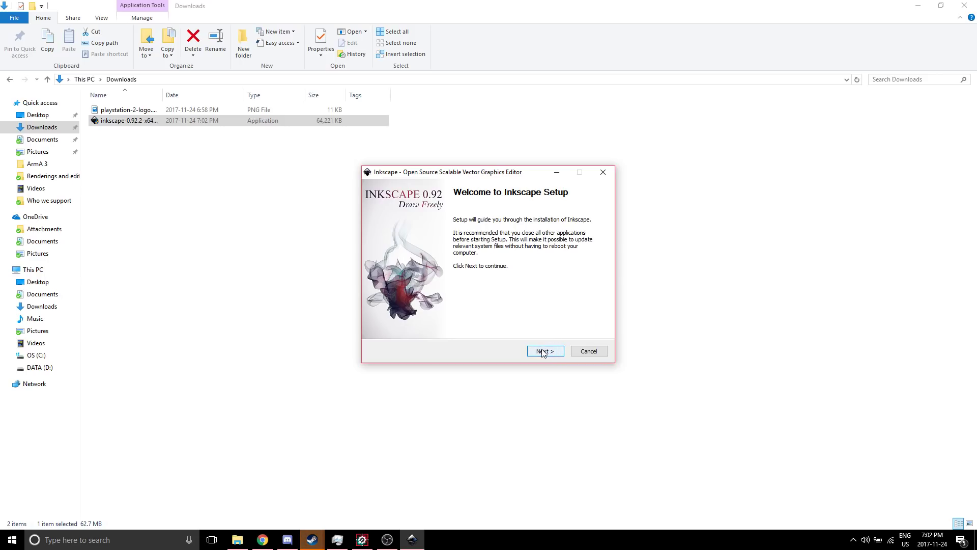
{"action": "left_click", "coordinate": [543, 351]}
{"action": "scroll", "coordinate": [527, 298], "scroll_direction": "down", "scroll_amount": 2}
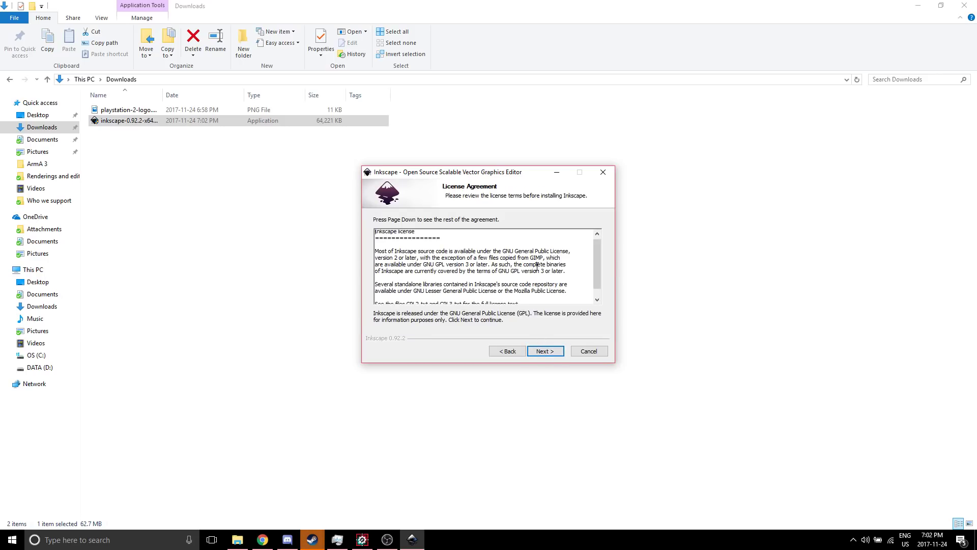
{"action": "left_click", "coordinate": [552, 354]}
{"action": "scroll", "coordinate": [514, 277], "scroll_direction": "down", "scroll_amount": 1}
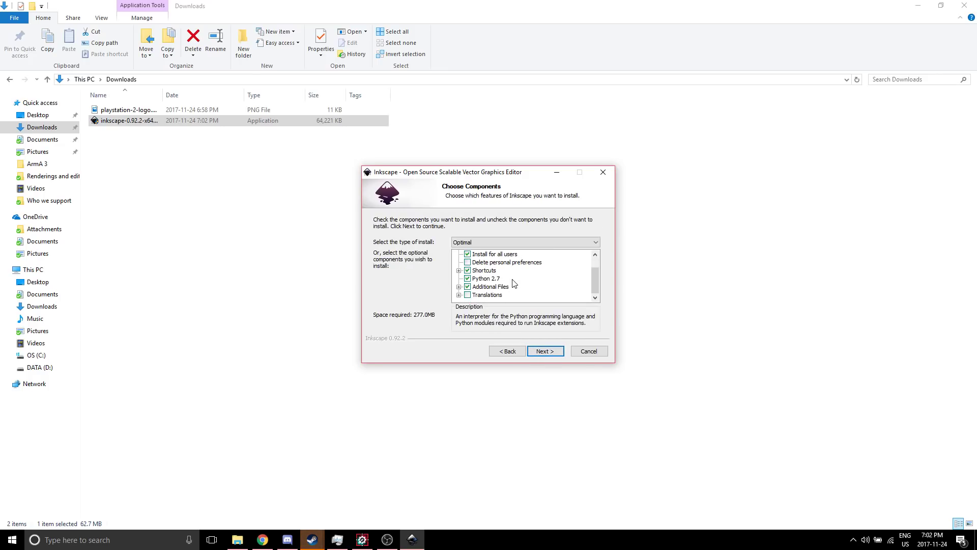
{"action": "scroll", "coordinate": [539, 261], "scroll_direction": "up", "scroll_amount": 1}
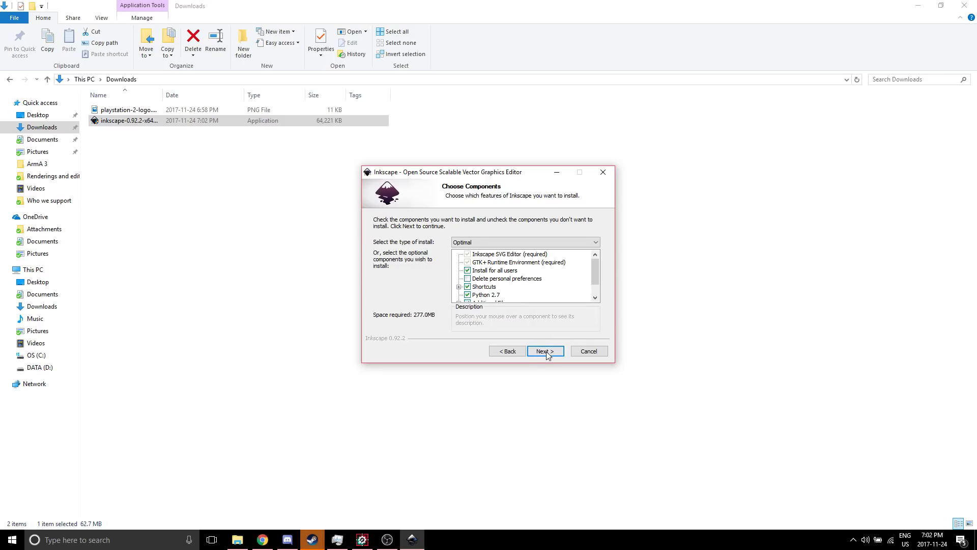
{"action": "left_click", "coordinate": [589, 351]}
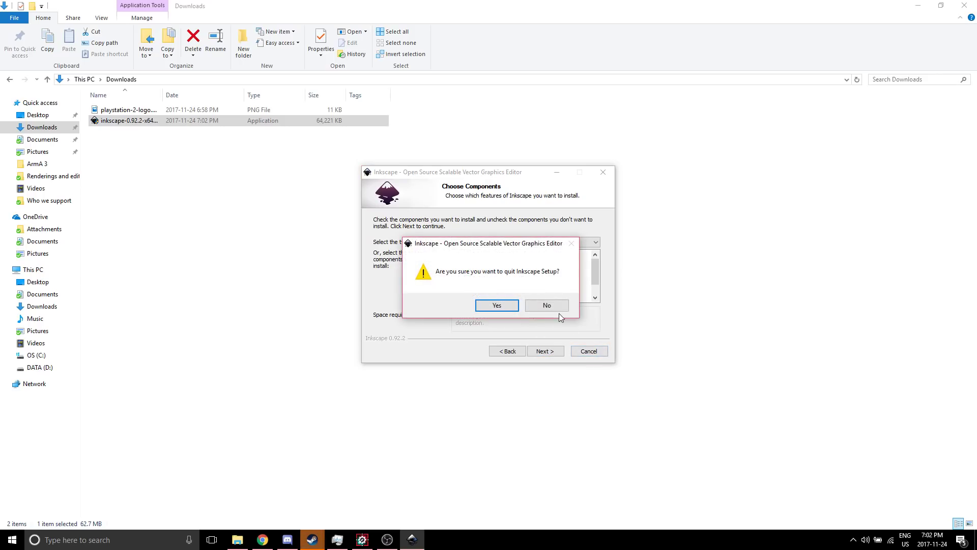
{"action": "left_click", "coordinate": [493, 306]}
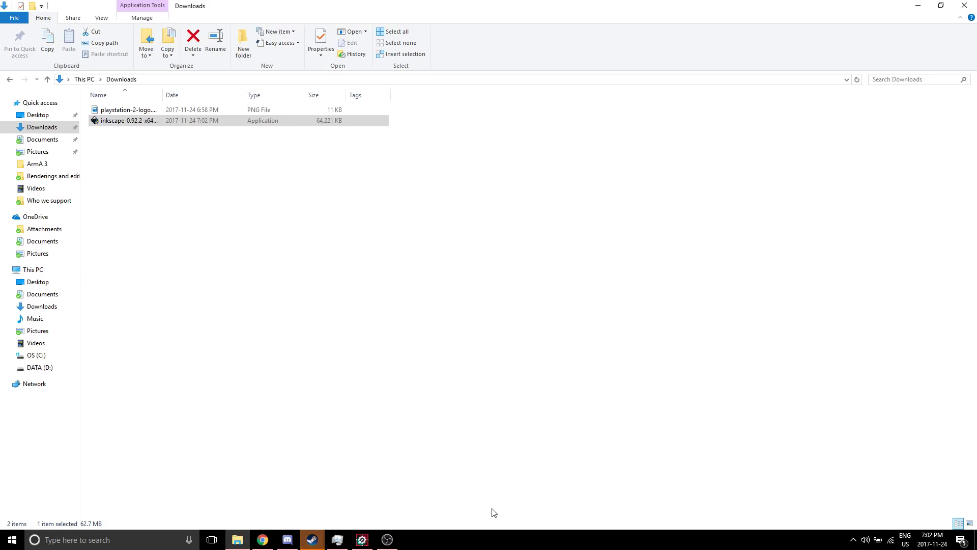
Step: Browse the ps2 logo image results, previewing the PS2 wordmark and the red P logo
{"action": "left_click", "coordinate": [262, 540]}
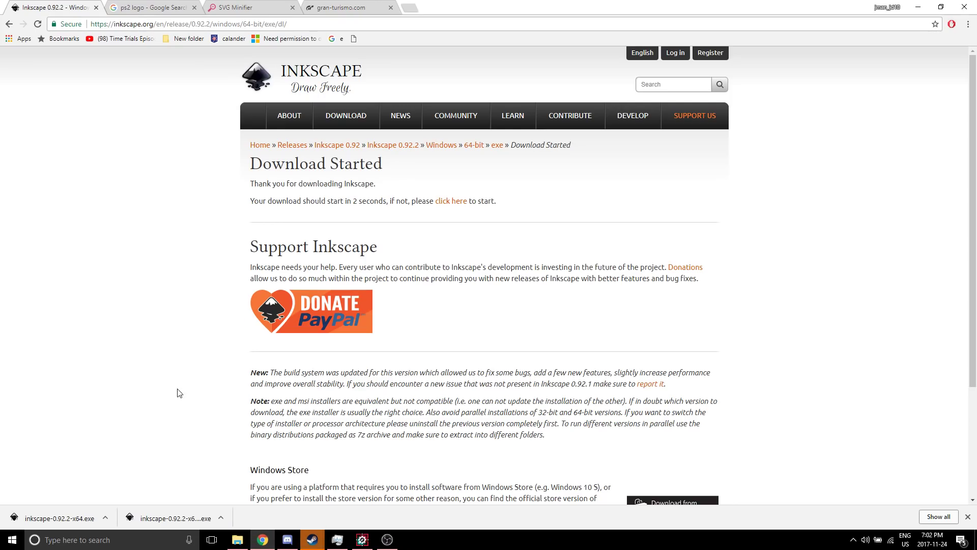
{"action": "left_click", "coordinate": [134, 9]}
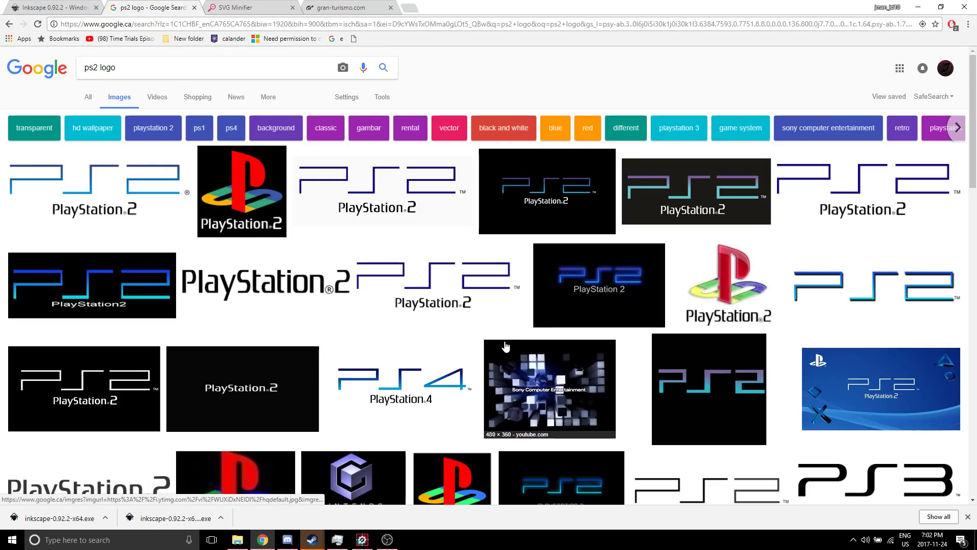
{"action": "left_click", "coordinate": [465, 291]}
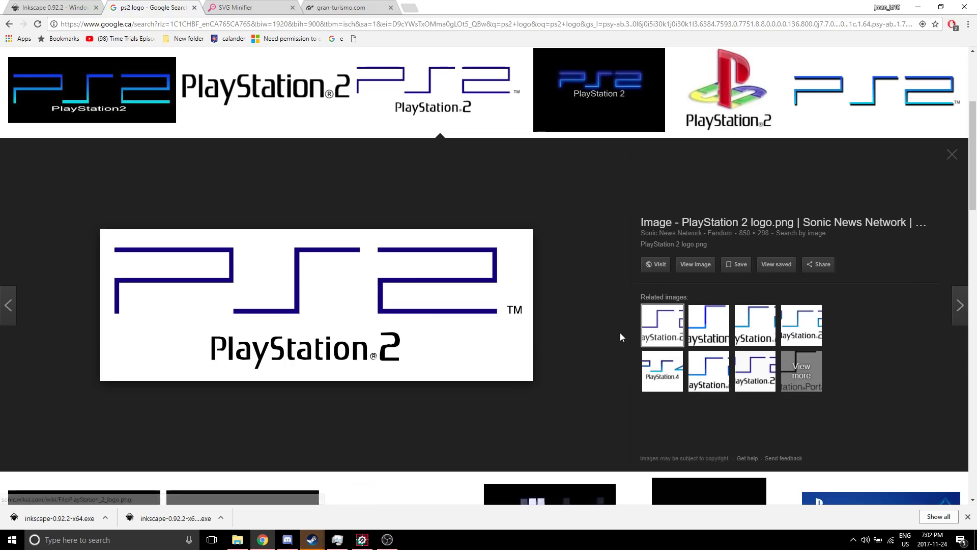
{"action": "scroll", "coordinate": [662, 229], "scroll_direction": "up", "scroll_amount": 1}
{"action": "left_click", "coordinate": [729, 132]}
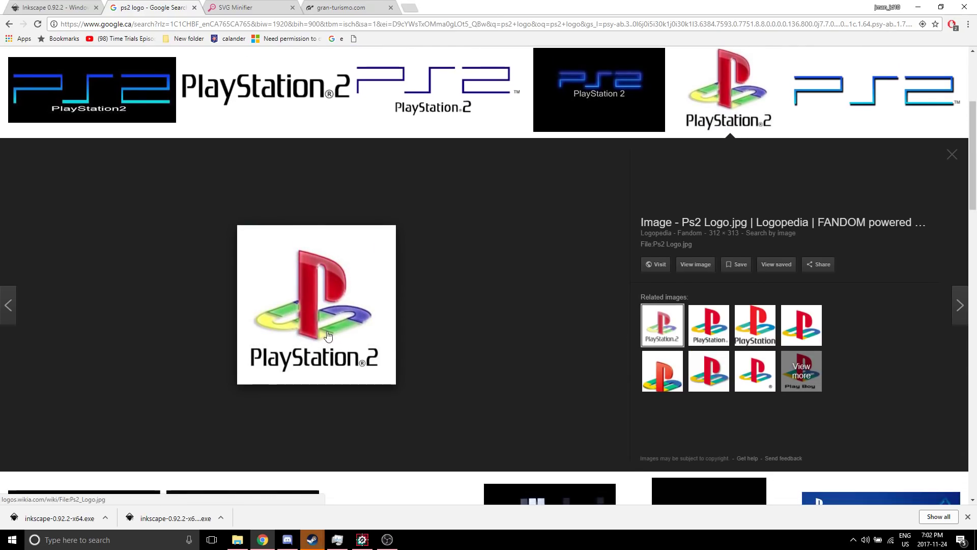
{"action": "scroll", "coordinate": [458, 351], "scroll_direction": "down", "scroll_amount": 4}
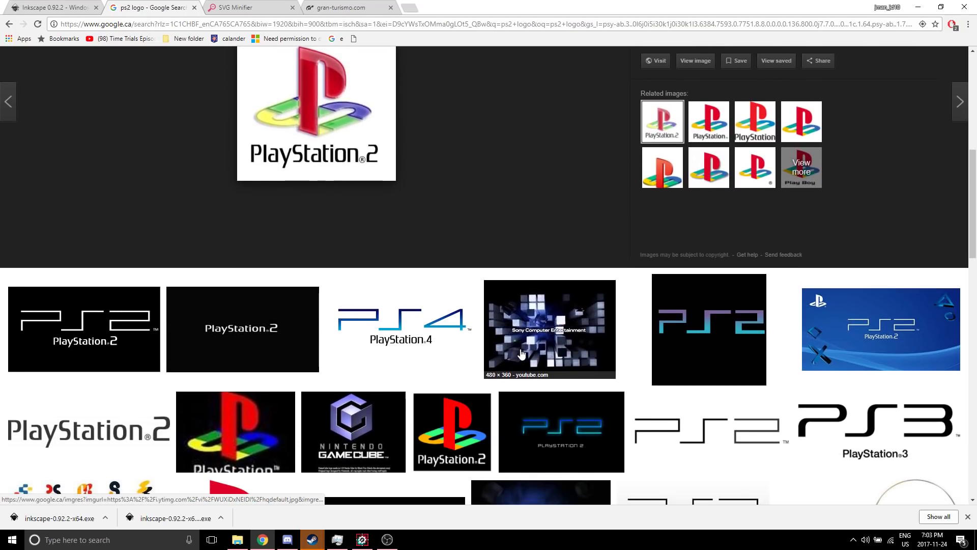
{"action": "scroll", "coordinate": [522, 352], "scroll_direction": "down", "scroll_amount": 5}
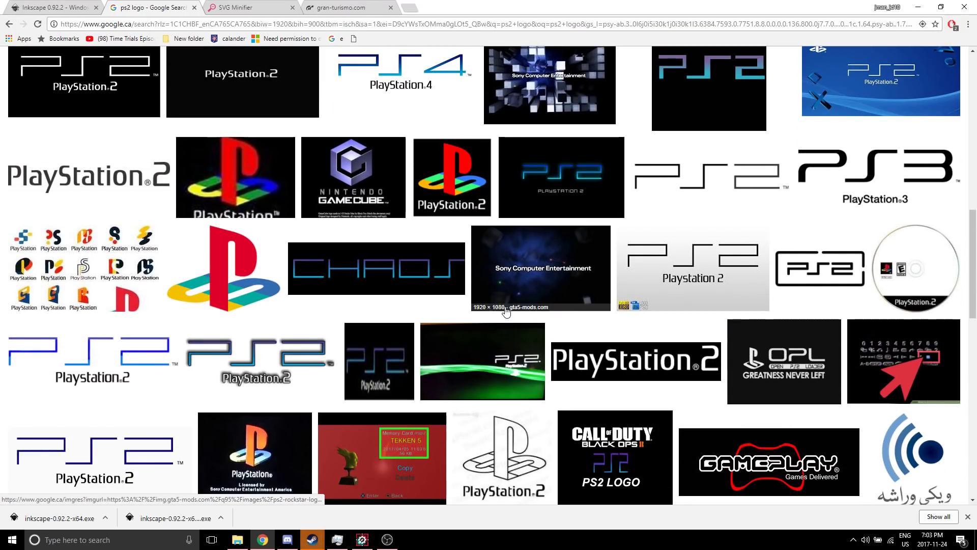
{"action": "scroll", "coordinate": [505, 312], "scroll_direction": "down", "scroll_amount": 2}
{"action": "scroll", "coordinate": [564, 332], "scroll_direction": "down", "scroll_amount": 1}
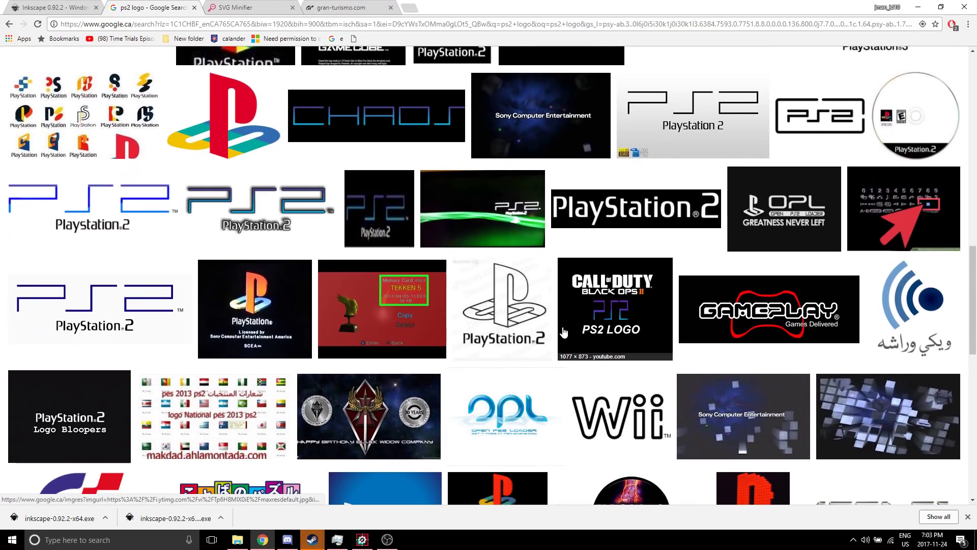
{"action": "scroll", "coordinate": [295, 290], "scroll_direction": "up", "scroll_amount": 2}
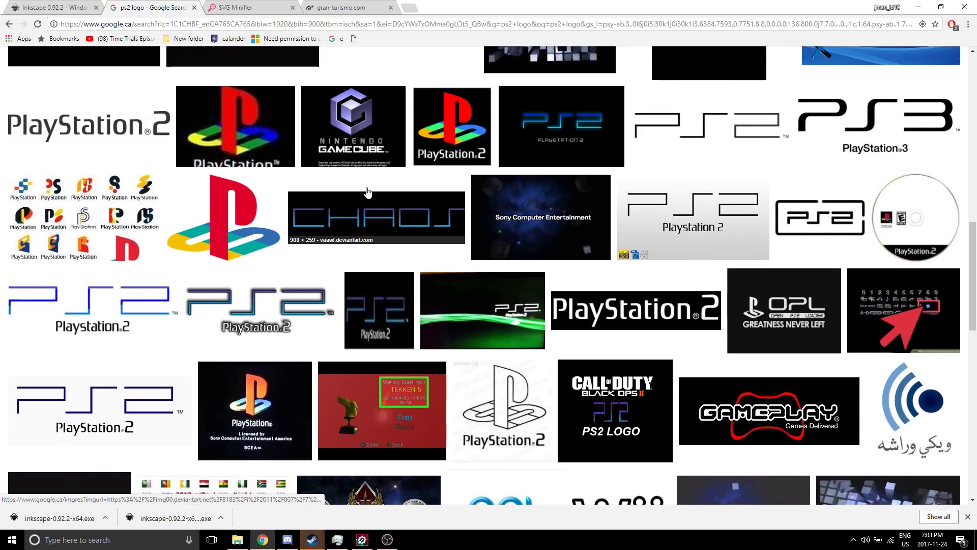
Step: Preview and close the GameCube logo result, then bring up the taskbar's show-desktop option
{"action": "left_click", "coordinate": [354, 132]}
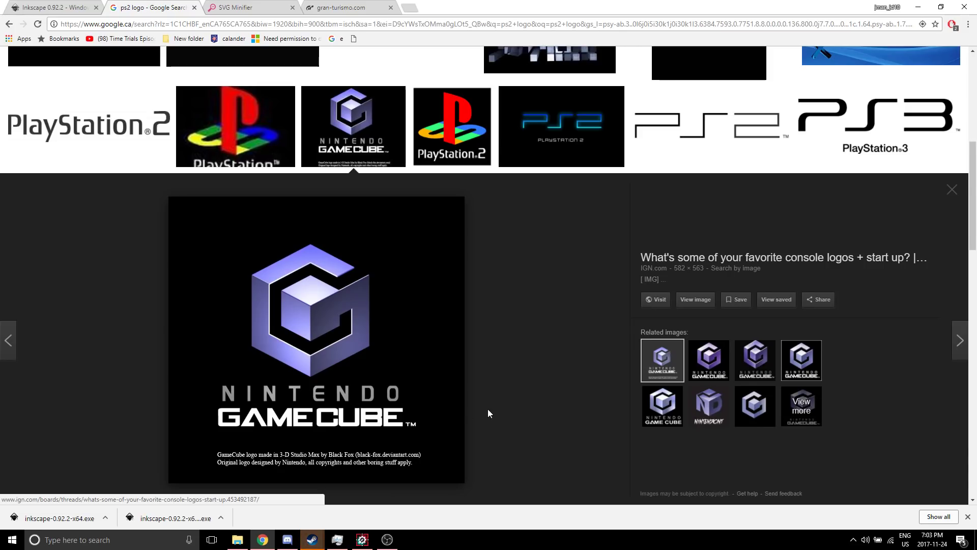
{"action": "key", "text": "Escape"}
{"action": "scroll", "coordinate": [545, 399], "scroll_direction": "up", "scroll_amount": 2}
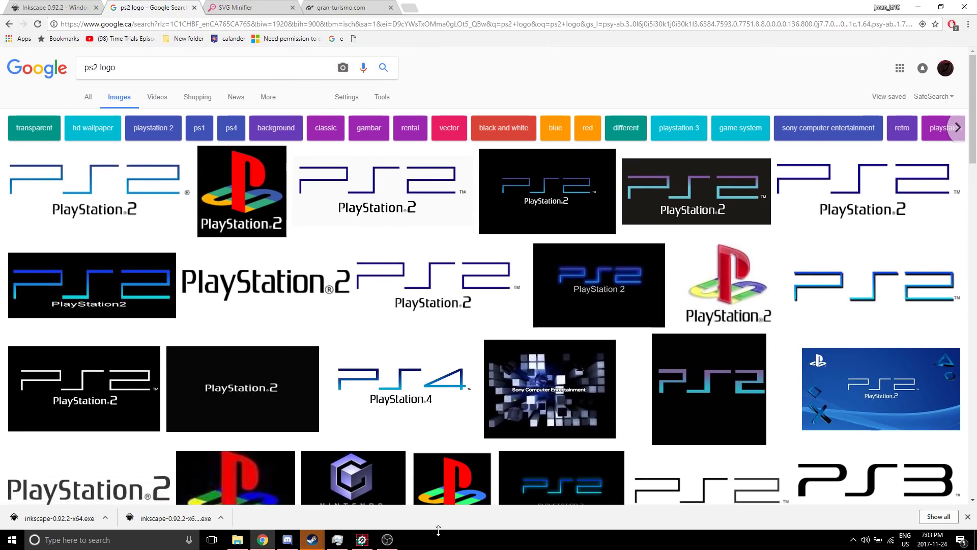
{"action": "left_click", "coordinate": [480, 547]}
{"action": "right_click", "coordinate": [480, 546]}
Step: Show the desktop and launch Inkscape from its desktop shortcut
{"action": "left_click", "coordinate": [501, 474]}
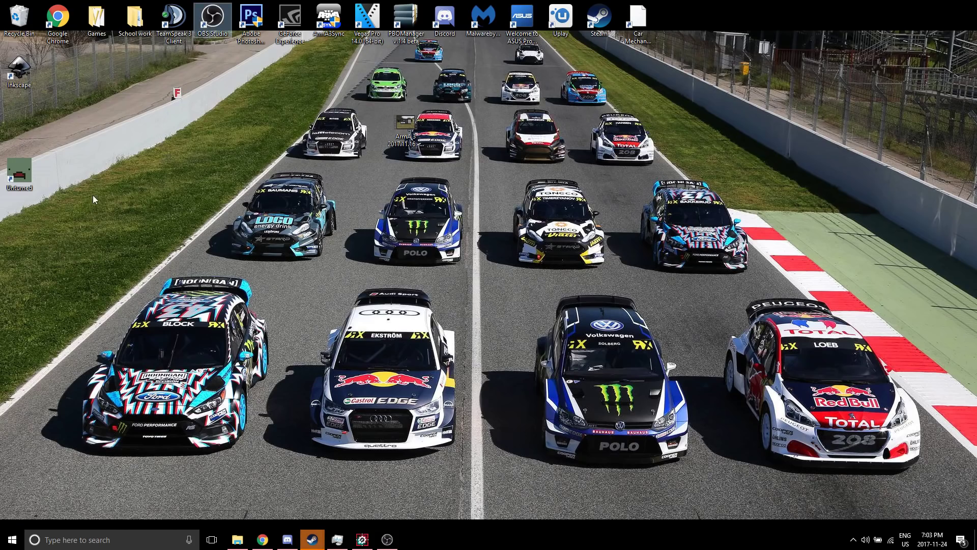
{"action": "left_click", "coordinate": [29, 75]}
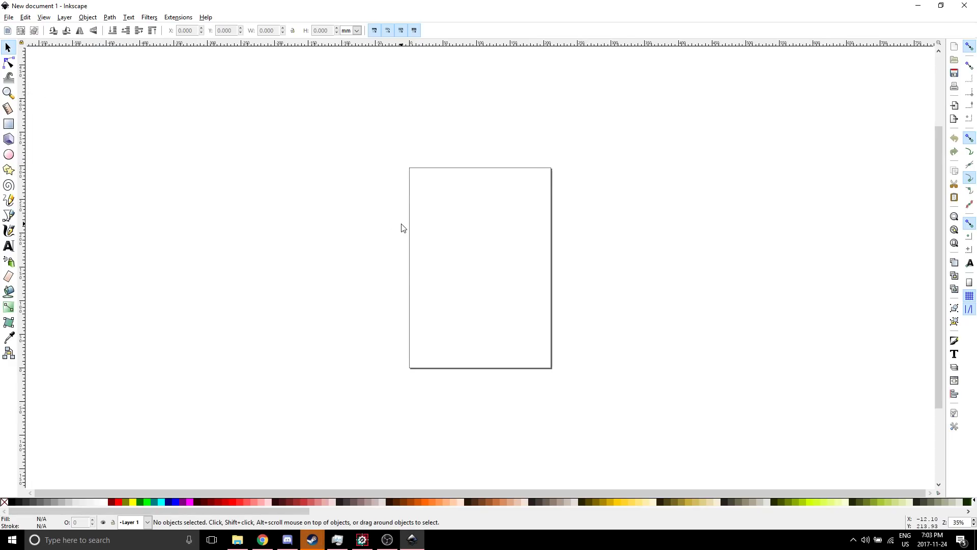
{"action": "key", "text": "ctrl+i"}
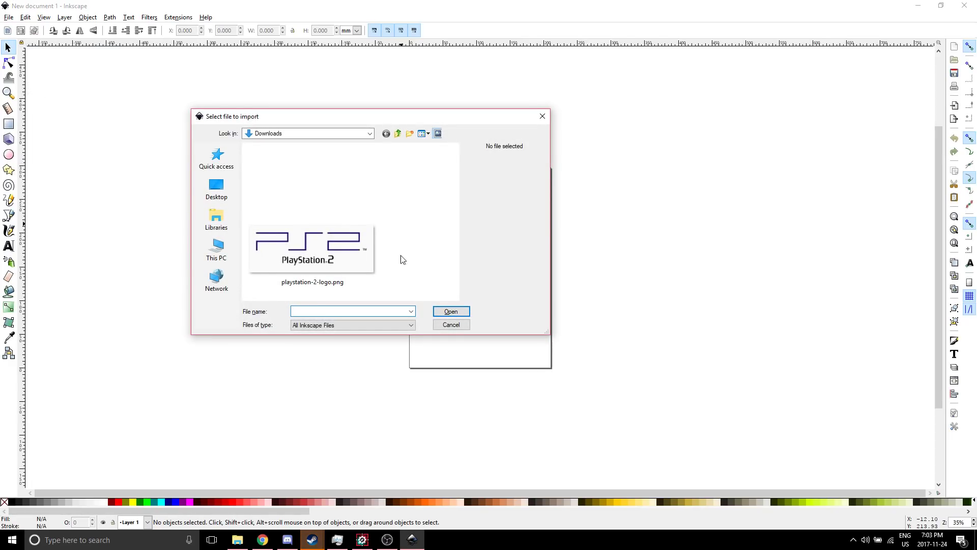
{"action": "left_click", "coordinate": [452, 325]}
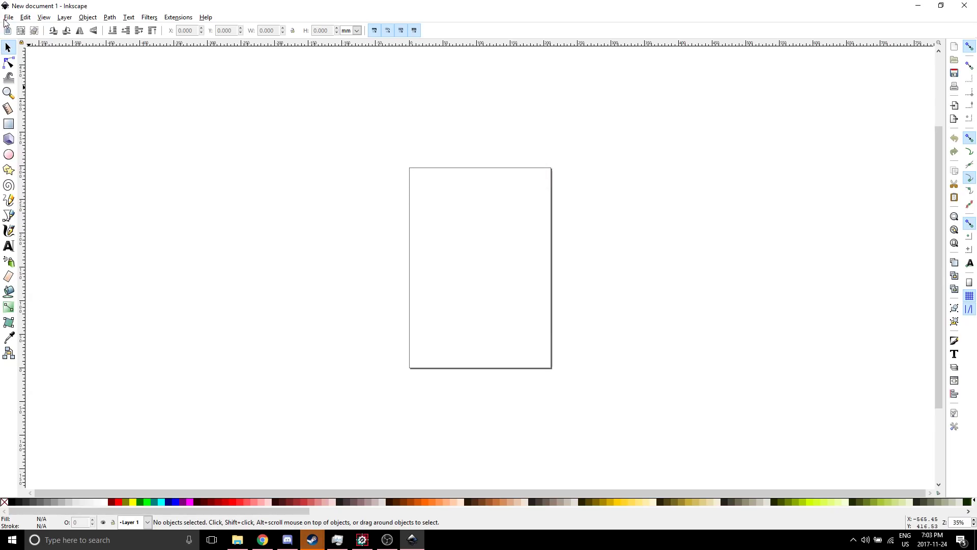
Step: Import playstation-2-logo.png as an embedded bitmap and drag it toward the page
{"action": "left_click", "coordinate": [8, 18]}
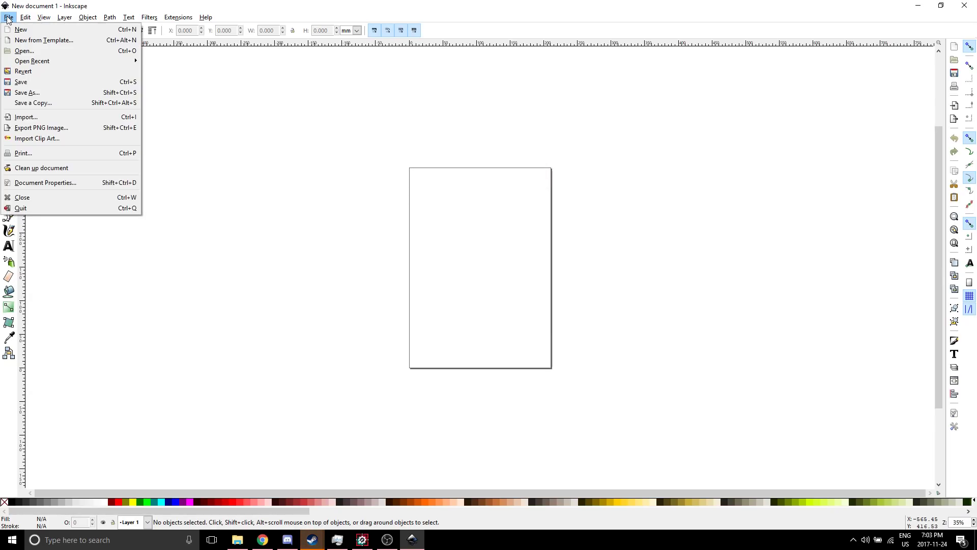
{"action": "left_click", "coordinate": [44, 115]}
{"action": "left_click", "coordinate": [312, 249]}
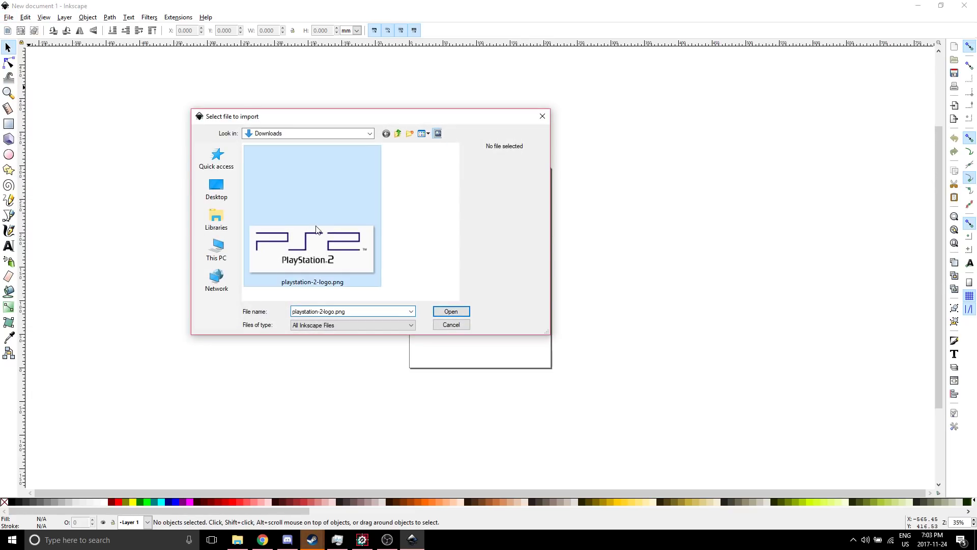
{"action": "left_click", "coordinate": [451, 311]}
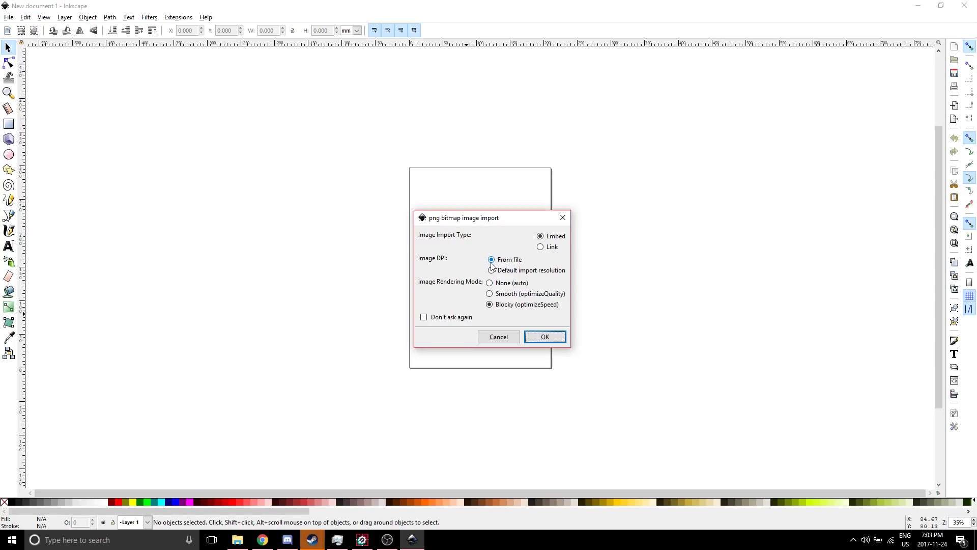
{"action": "left_click", "coordinate": [549, 335]}
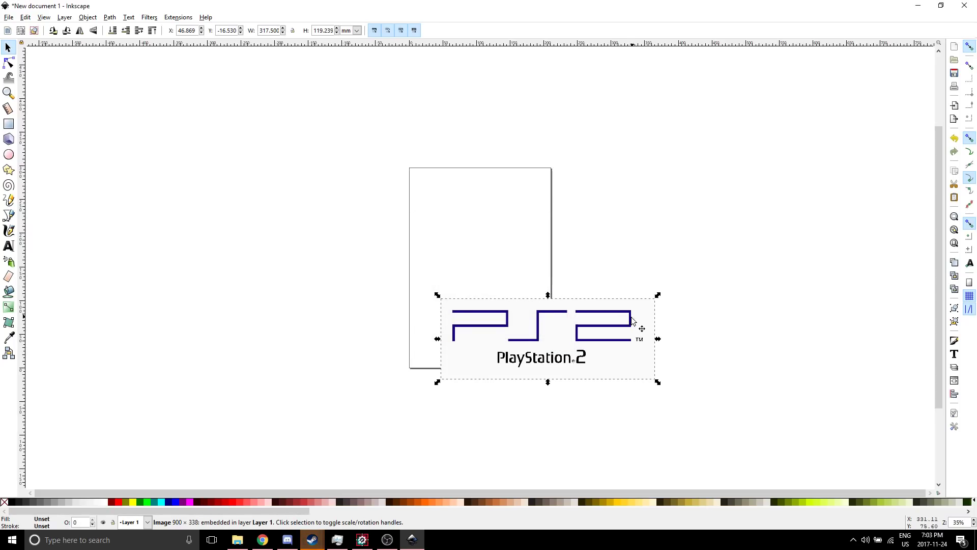
{"action": "left_click_drag", "start_coordinate": [631, 319], "coordinate": [605, 245]}
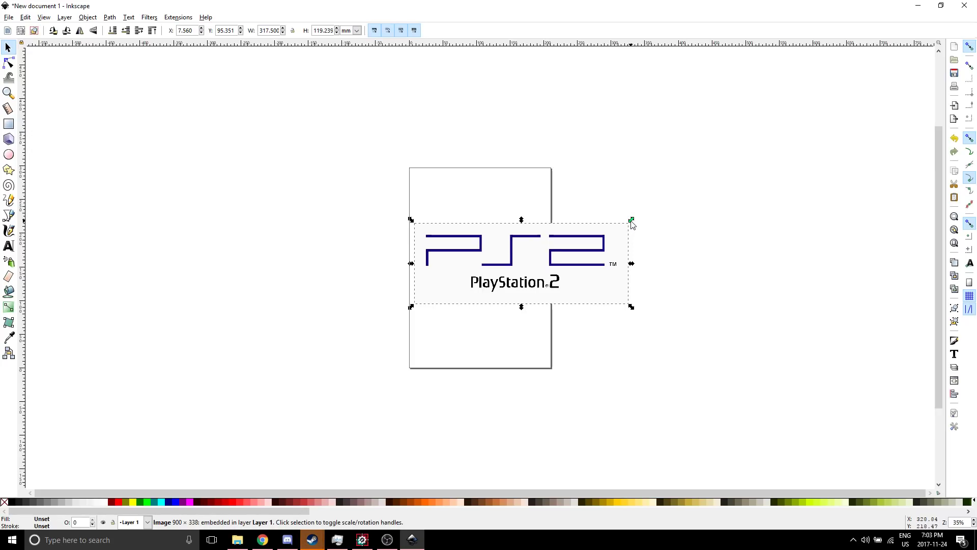
Step: Scale the PS2 logo image down to about 198 × 92 mm and reselect it
{"action": "left_click_drag", "start_coordinate": [631, 220], "coordinate": [537, 261]}
{"action": "left_click", "coordinate": [615, 261]}
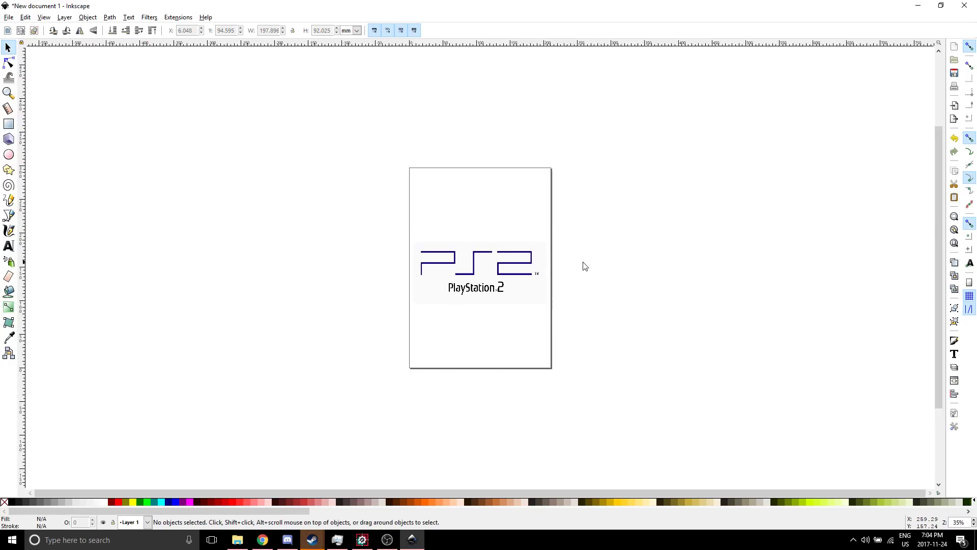
{"action": "left_click", "coordinate": [518, 279]}
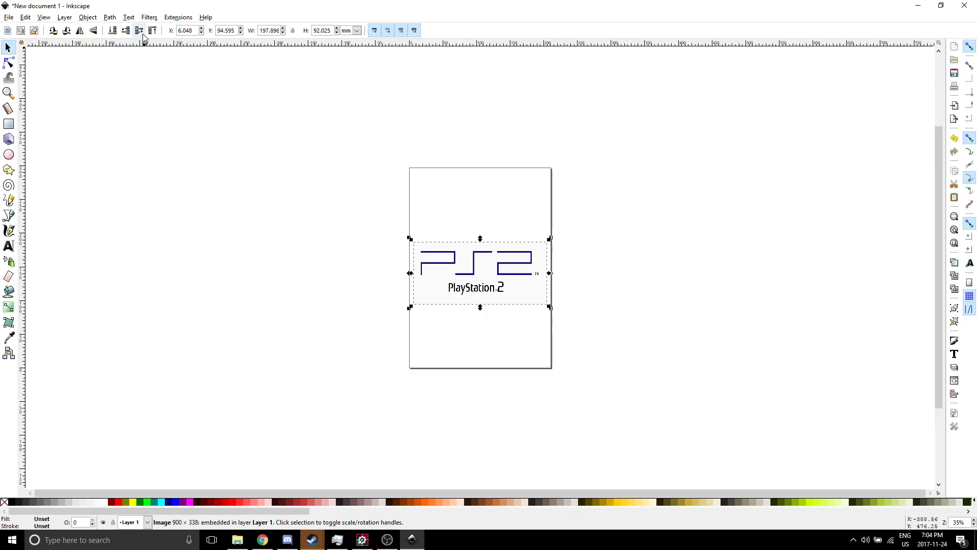
Step: Trace the bitmap in Colors mode with 3 scans, no smoothing or smooth corners, background removed
{"action": "left_click", "coordinate": [110, 19]}
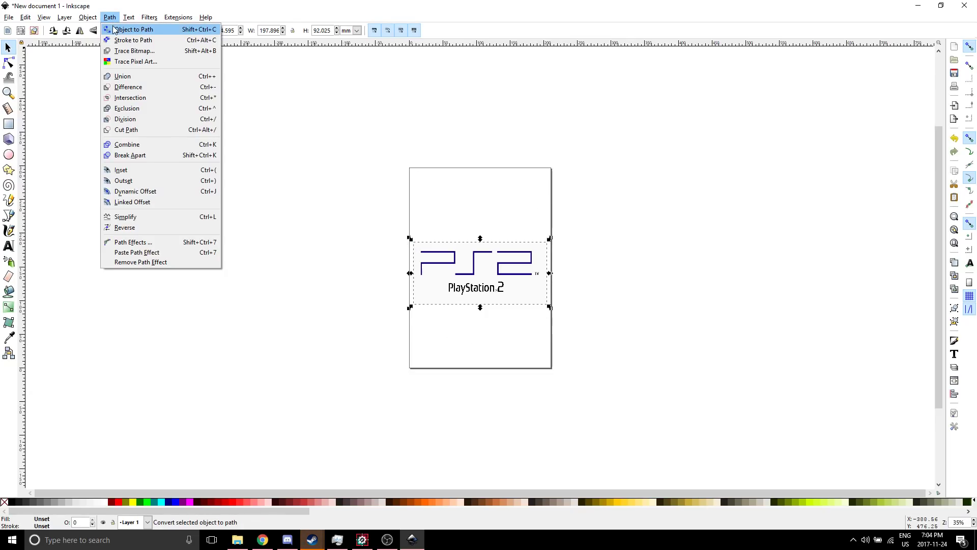
{"action": "left_click", "coordinate": [134, 51]}
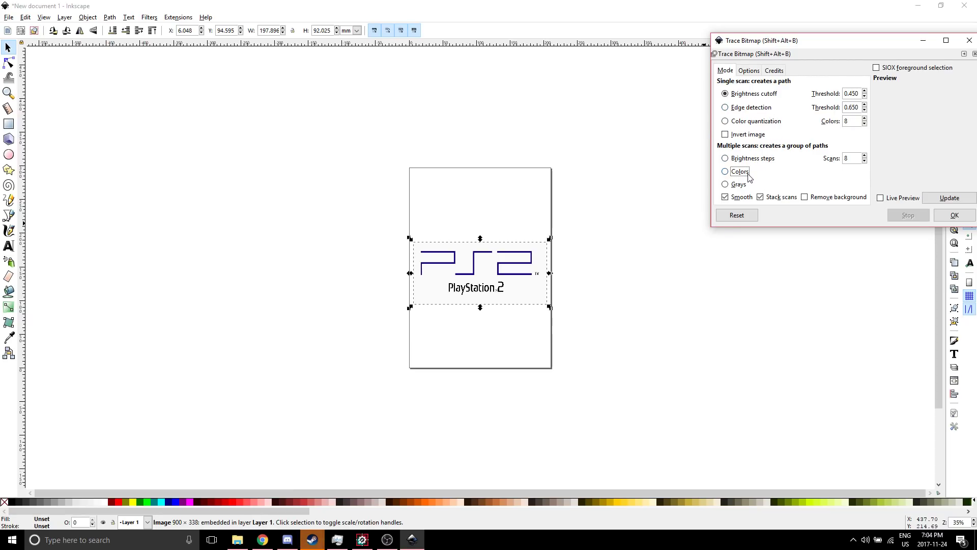
{"action": "left_click", "coordinate": [726, 198]}
{"action": "left_click", "coordinate": [804, 198]}
{"action": "left_click", "coordinate": [748, 71]}
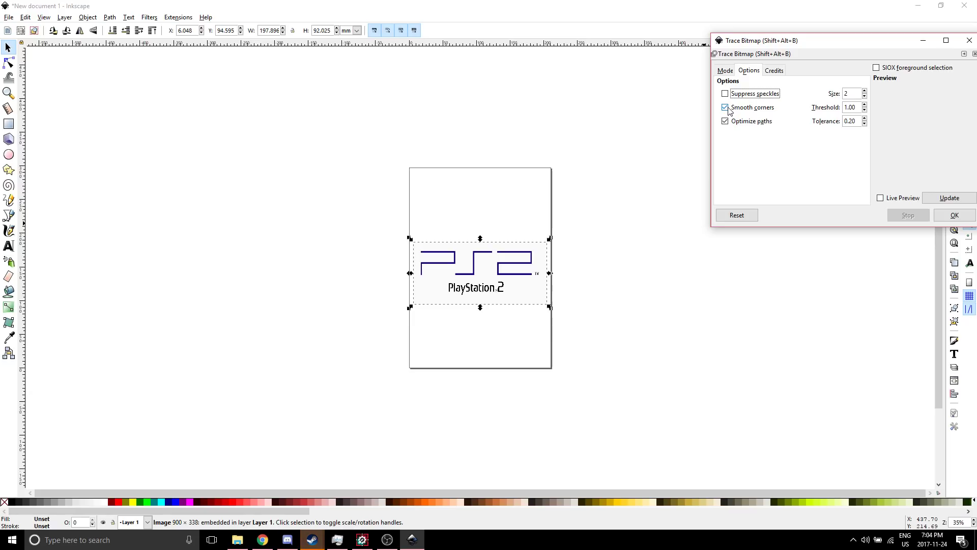
{"action": "left_click", "coordinate": [729, 109]}
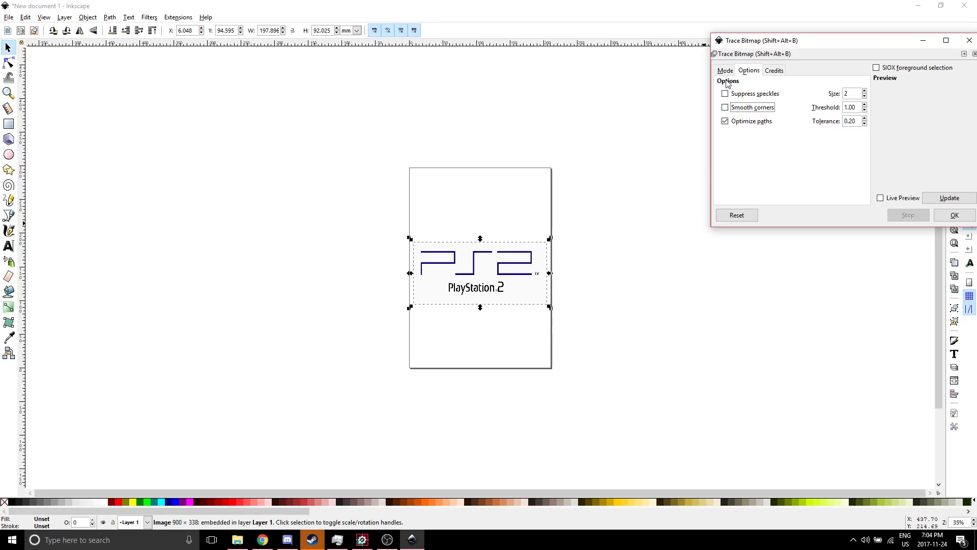
{"action": "left_click", "coordinate": [725, 70]}
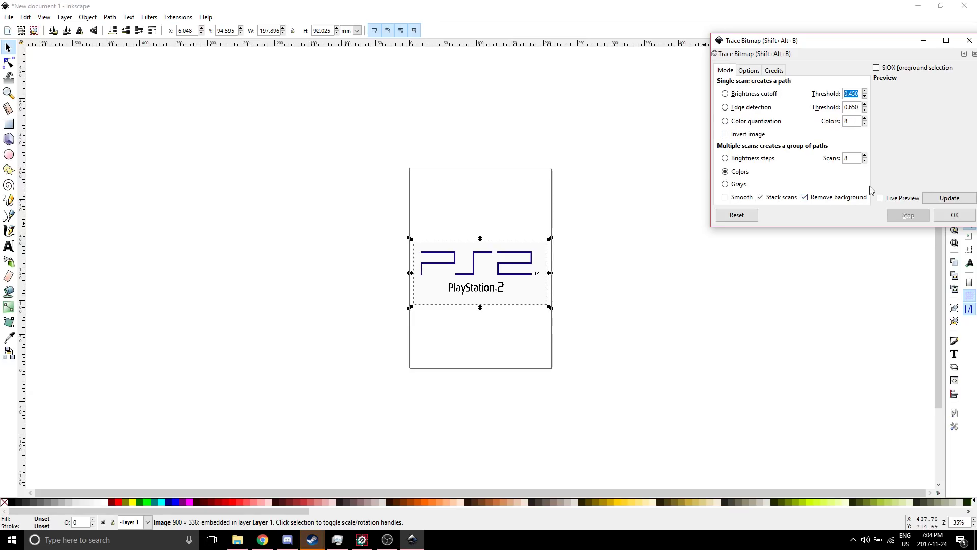
{"action": "double_click", "coordinate": [855, 159]}
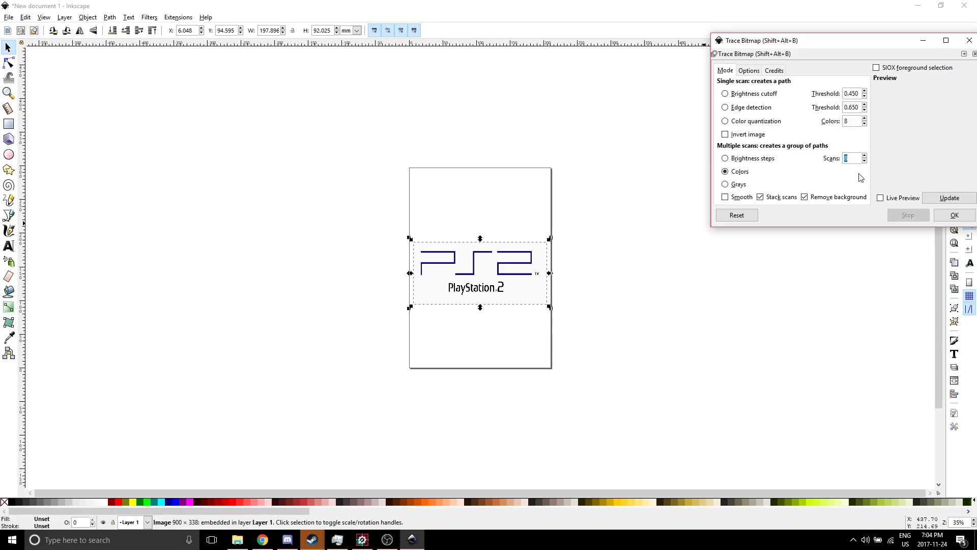
{"action": "left_click", "coordinate": [943, 199]}
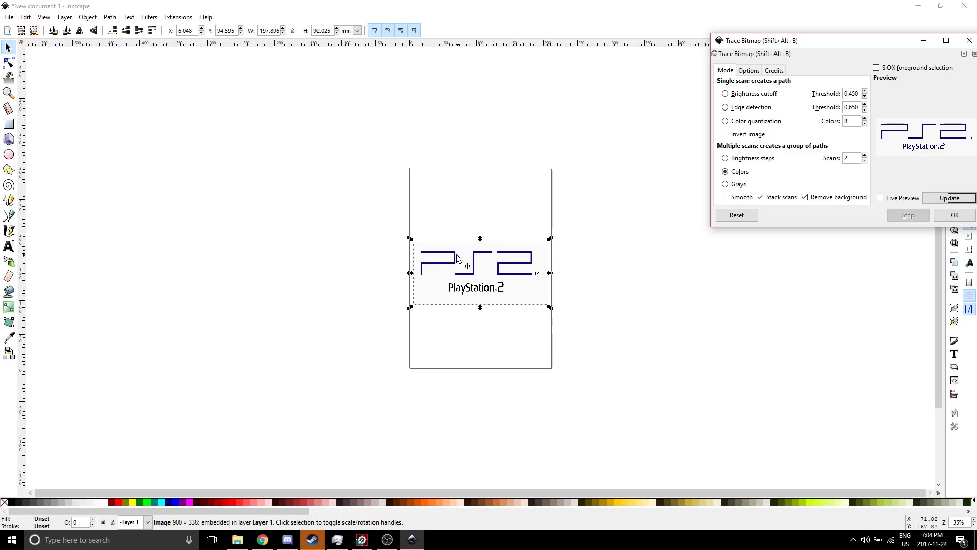
{"action": "left_click", "coordinate": [865, 156]}
{"action": "left_click", "coordinate": [945, 200]}
{"action": "left_click", "coordinate": [948, 217]}
{"action": "left_click_drag", "start_coordinate": [496, 283], "coordinate": [313, 329]}
{"action": "mouse_move", "coordinate": [478, 281]}
{"action": "left_mouse_down"}
{"action": "mouse_move", "coordinate": [511, 306]}
{"action": "mouse_move", "coordinate": [524, 279]}
{"action": "mouse_move", "coordinate": [586, 305]}
{"action": "mouse_move", "coordinate": [580, 318]}
{"action": "left_mouse_up"}
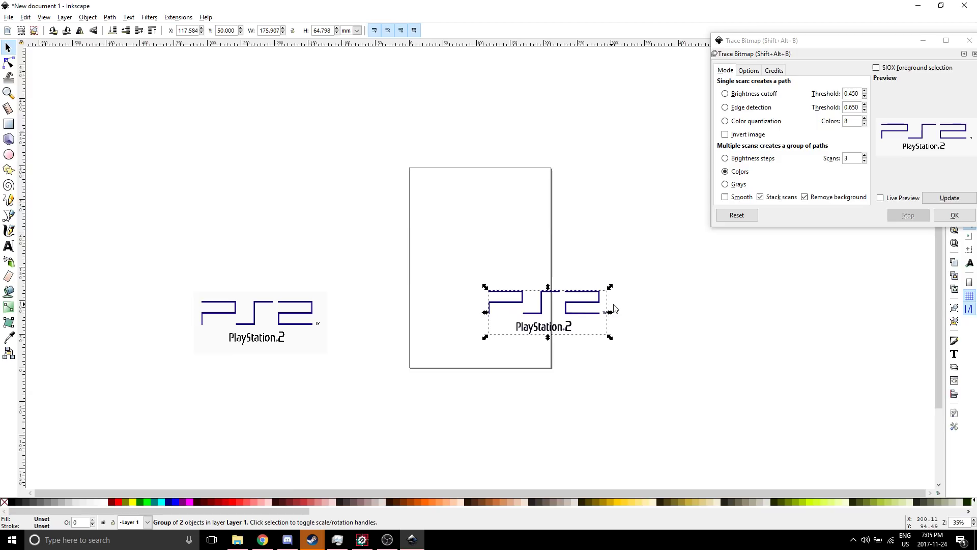
{"action": "left_click", "coordinate": [649, 313]}
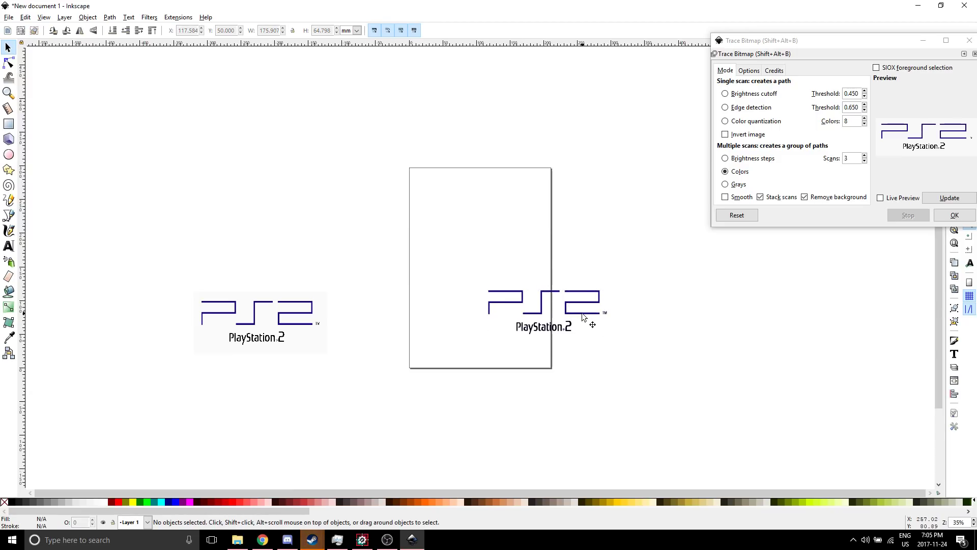
{"action": "left_click_drag", "start_coordinate": [582, 317], "coordinate": [519, 336]}
{"action": "left_click_drag", "start_coordinate": [548, 302], "coordinate": [701, 248]}
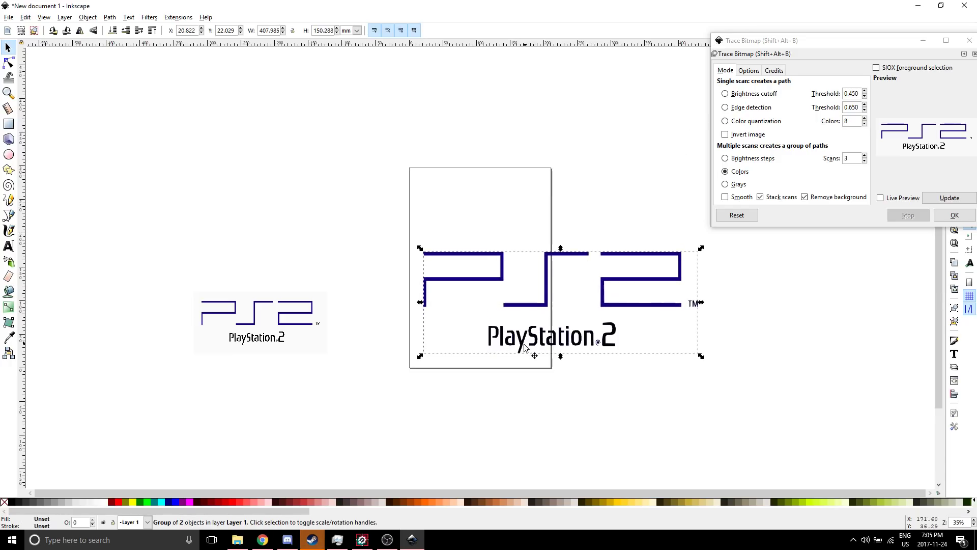
{"action": "left_click", "coordinate": [562, 404]}
{"action": "left_click", "coordinate": [552, 353], "text": "ctrl"}
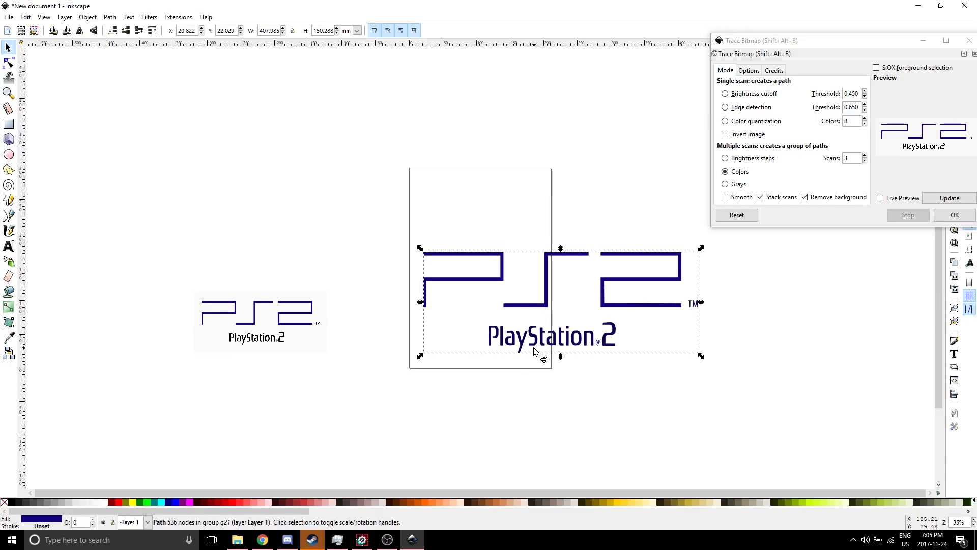
{"action": "left_click", "coordinate": [552, 382]}
{"action": "scroll", "coordinate": [552, 356], "scroll_direction": "up", "scroll_amount": 8}
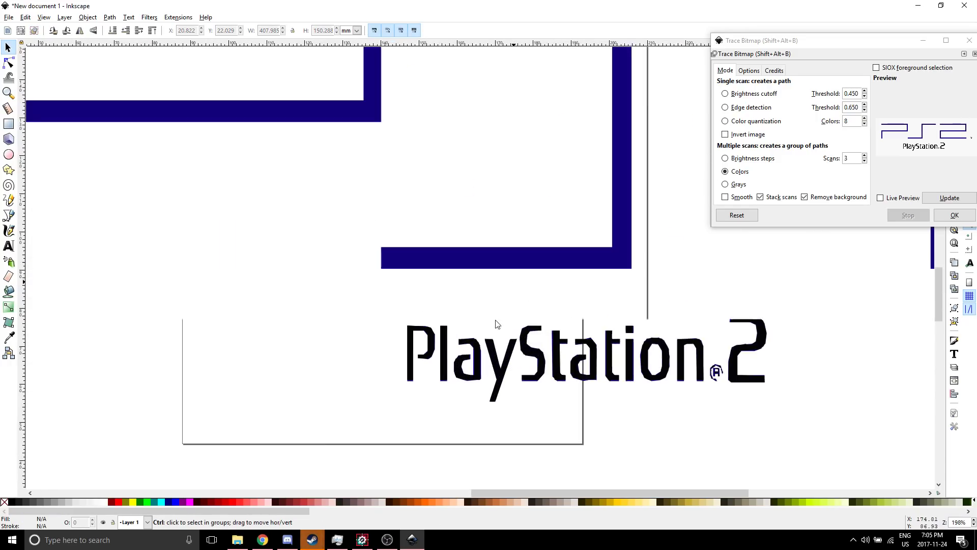
{"action": "scroll", "coordinate": [644, 416], "scroll_direction": "down", "scroll_amount": 8}
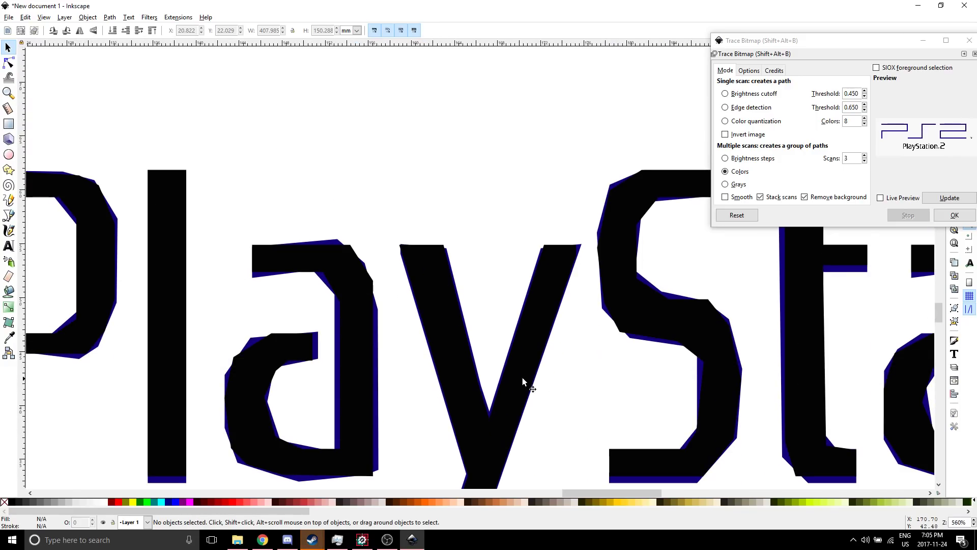
{"action": "scroll", "coordinate": [441, 359], "scroll_direction": "down", "scroll_amount": 8}
{"action": "scroll", "coordinate": [468, 458], "scroll_direction": "up", "scroll_amount": 8}
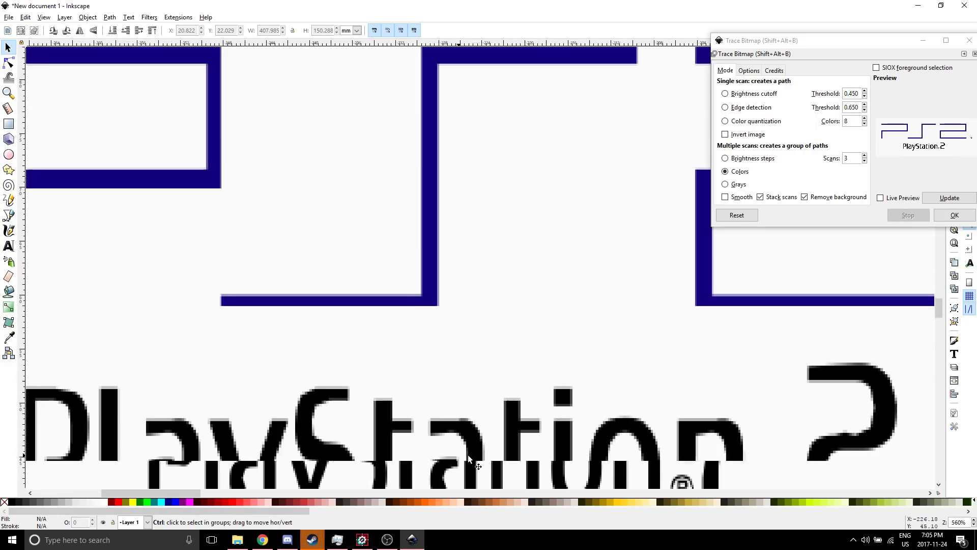
{"action": "scroll", "coordinate": [511, 461], "scroll_direction": "up", "scroll_amount": 2}
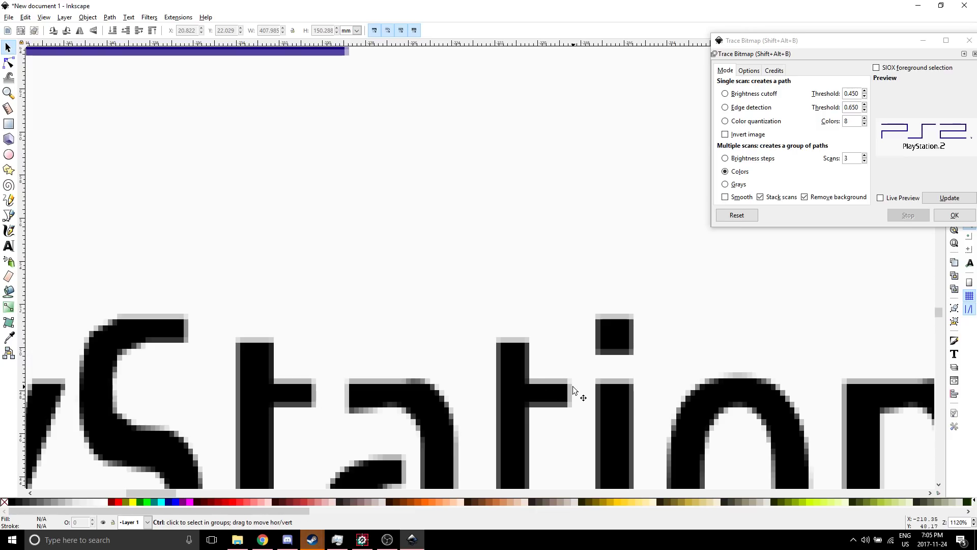
{"action": "scroll", "coordinate": [577, 387], "scroll_direction": "down", "scroll_amount": 7}
{"action": "left_click", "coordinate": [626, 372]}
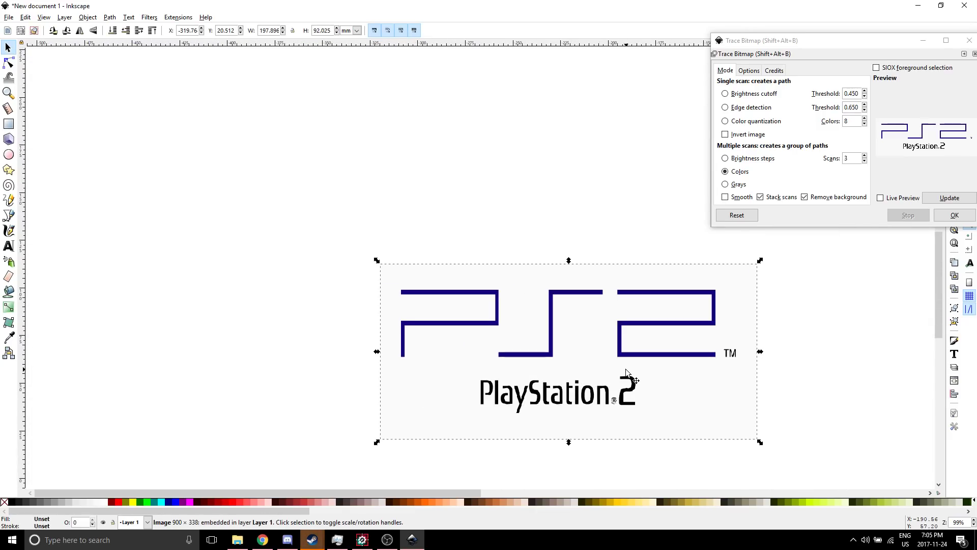
{"action": "scroll", "coordinate": [627, 374], "scroll_direction": "down", "scroll_amount": 1}
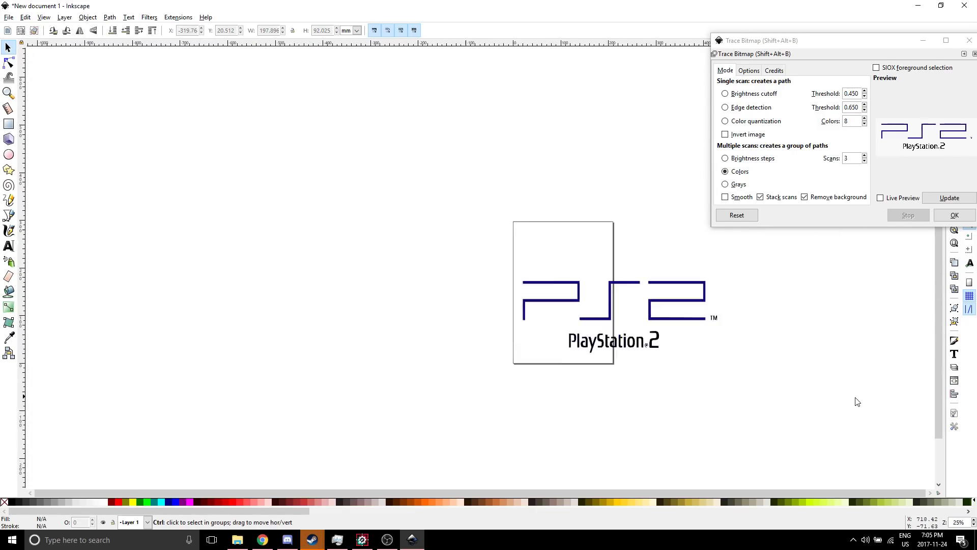
{"action": "scroll", "coordinate": [857, 399], "scroll_direction": "up", "scroll_amount": 3}
{"action": "scroll", "coordinate": [102, 157], "scroll_direction": "down", "scroll_amount": 4}
{"action": "scroll", "coordinate": [65, 141], "scroll_direction": "up", "scroll_amount": 4}
{"action": "scroll", "coordinate": [322, 240], "scroll_direction": "down", "scroll_amount": 1}
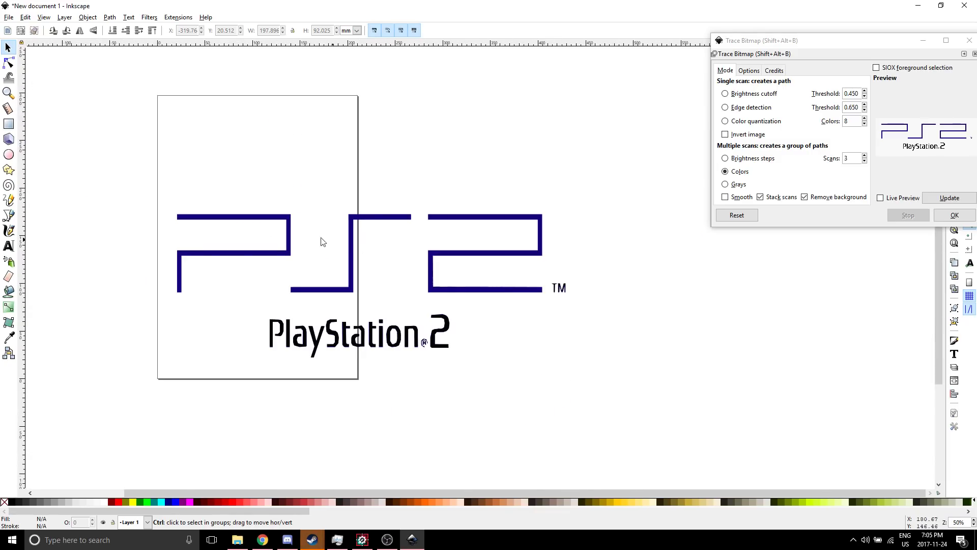
Step: Resize the traced logo group to about 197.3 × 72.7 mm within the page and close Trace Bitmap
{"action": "left_click_drag", "start_coordinate": [459, 264], "coordinate": [460, 193]}
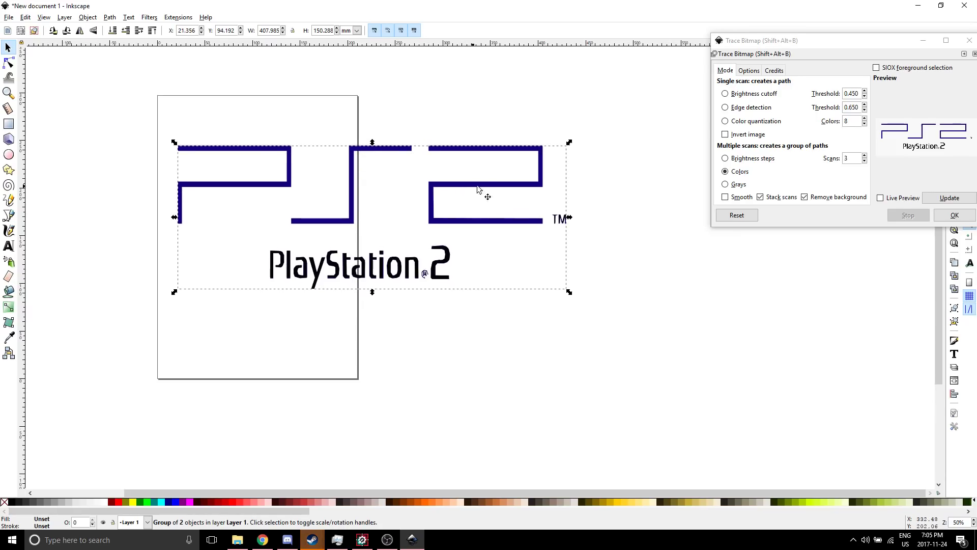
{"action": "left_click_drag", "start_coordinate": [572, 148], "coordinate": [355, 224]}
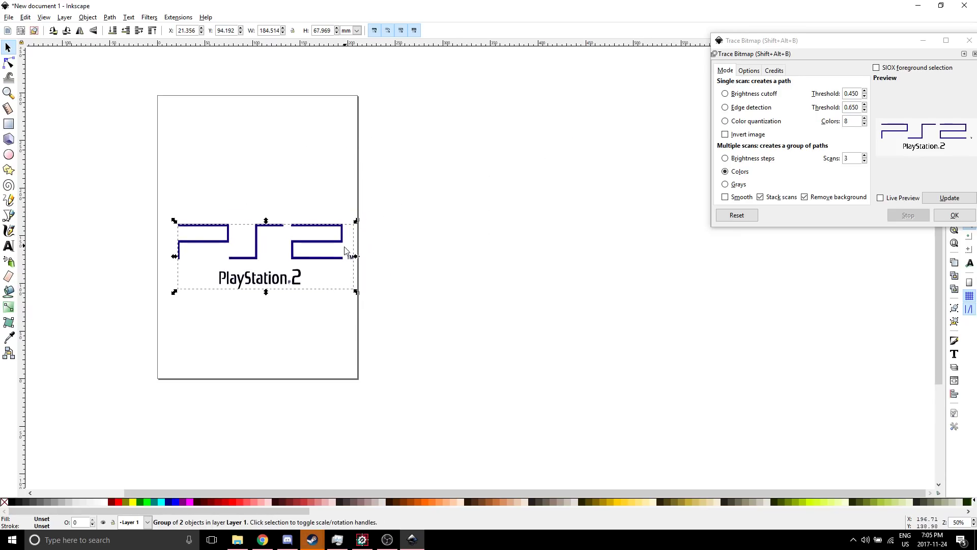
{"action": "left_click", "coordinate": [333, 261]}
{"action": "left_click_drag", "start_coordinate": [333, 262], "coordinate": [319, 236]}
{"action": "left_click_drag", "start_coordinate": [345, 197], "coordinate": [356, 192]}
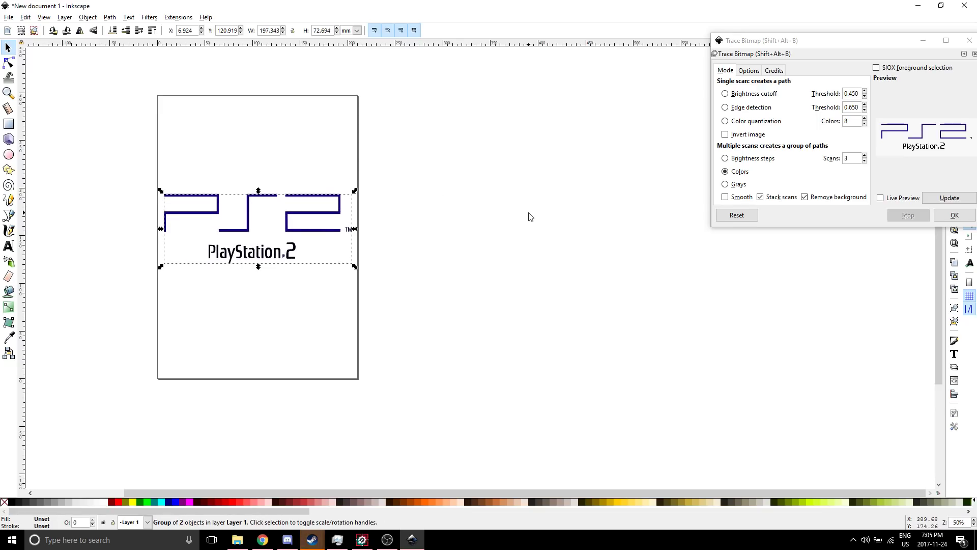
{"action": "left_click", "coordinate": [529, 216]}
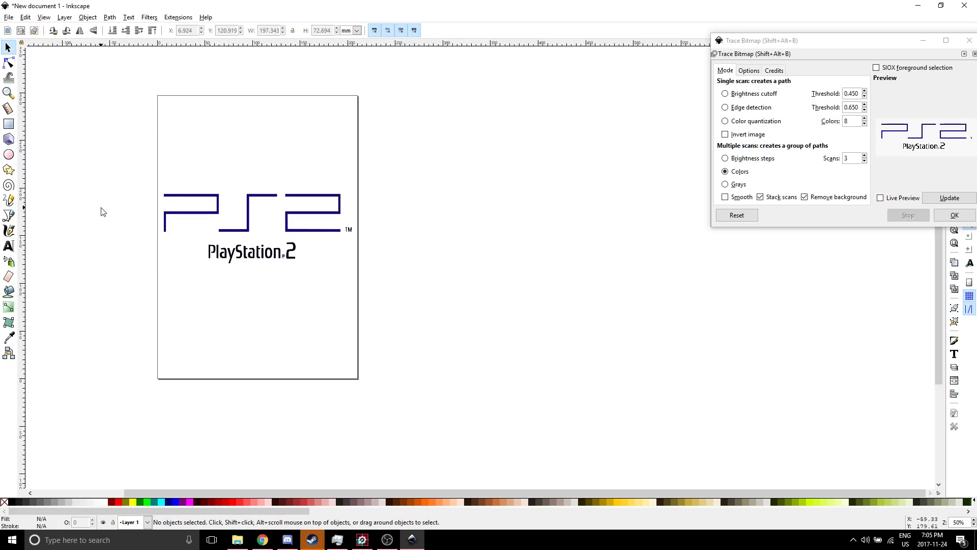
{"action": "scroll", "coordinate": [111, 226], "scroll_direction": "down", "scroll_amount": 1}
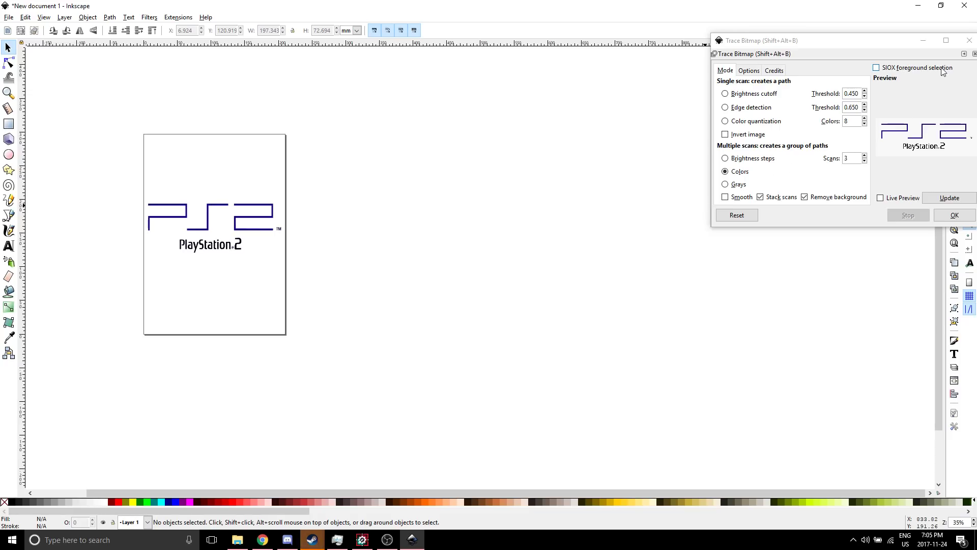
{"action": "left_click", "coordinate": [973, 54]}
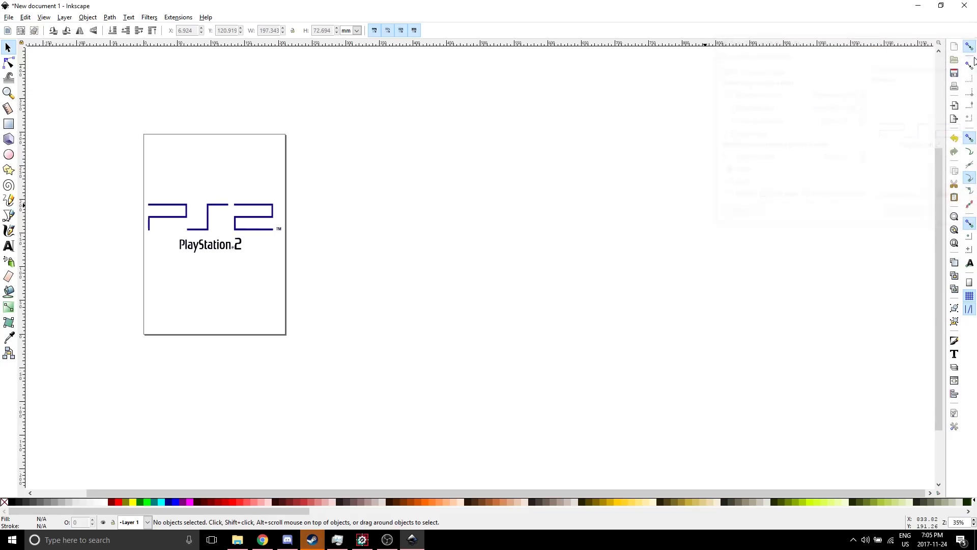
Step: Save the drawing as Plain SVG test.svg in Downloads and check it in File Explorer
{"action": "left_click", "coordinate": [8, 17]}
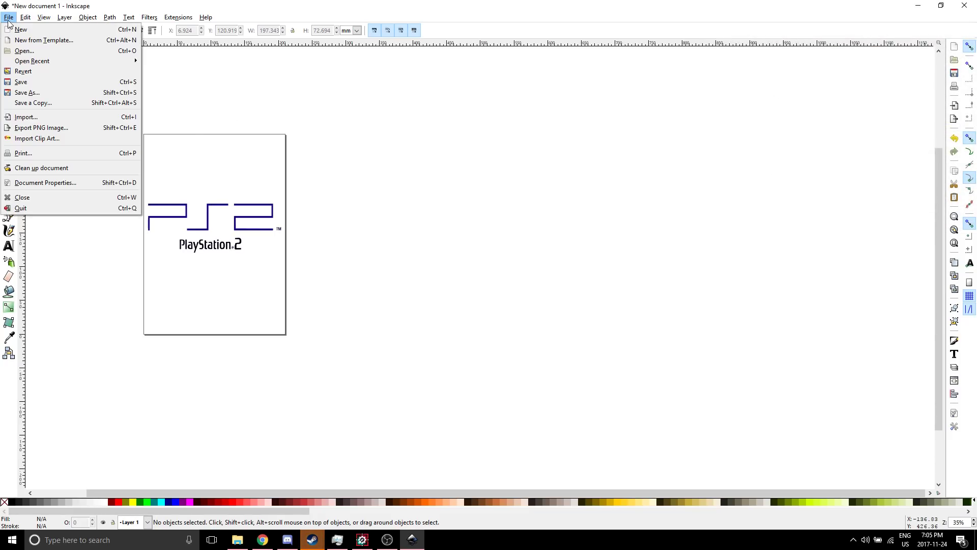
{"action": "left_click", "coordinate": [57, 94]}
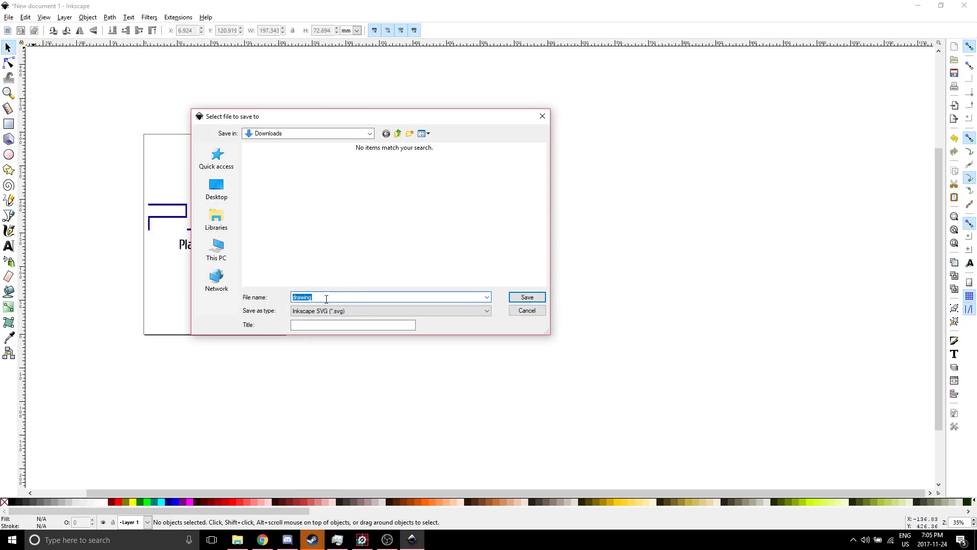
{"action": "type", "text": "TEST"}
{"action": "double_click", "coordinate": [362, 301]}
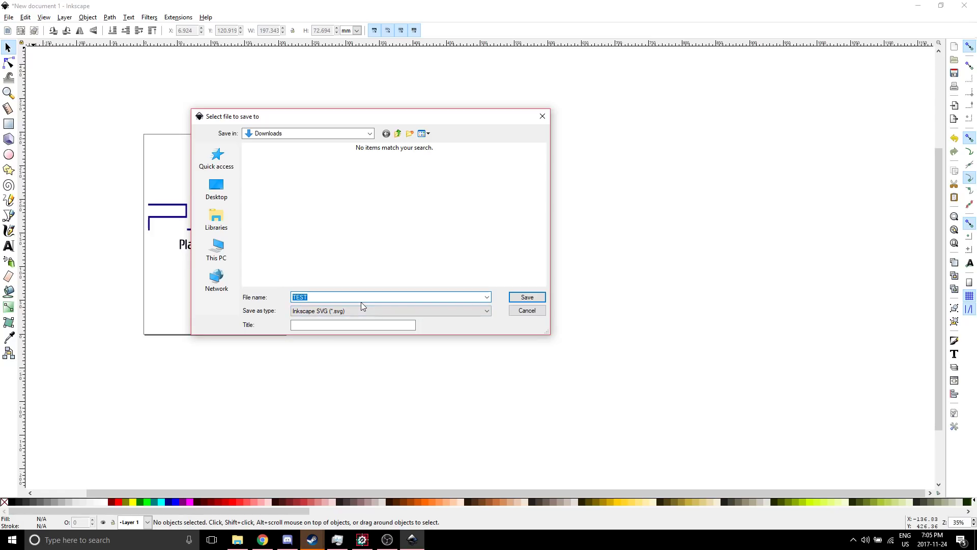
{"action": "type", "text": "test"}
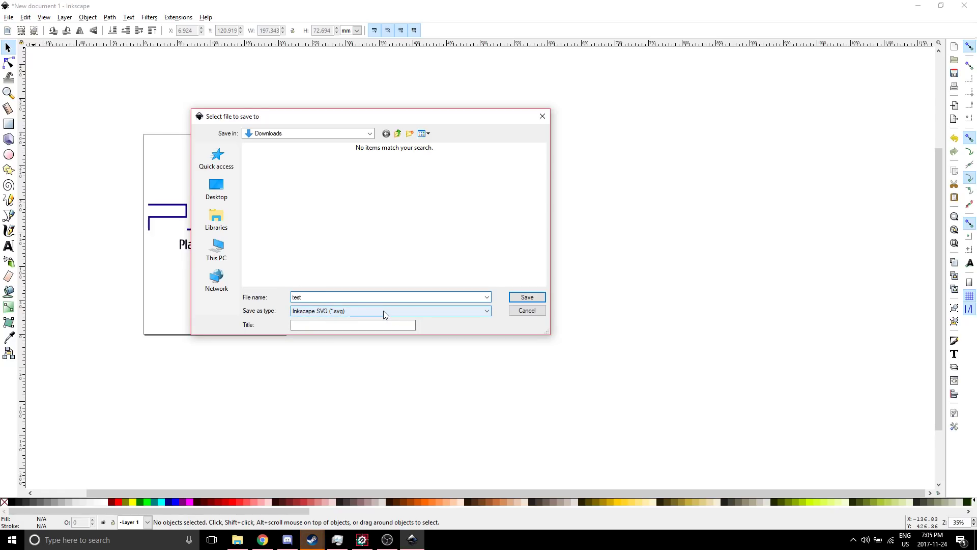
{"action": "left_click", "coordinate": [383, 311]}
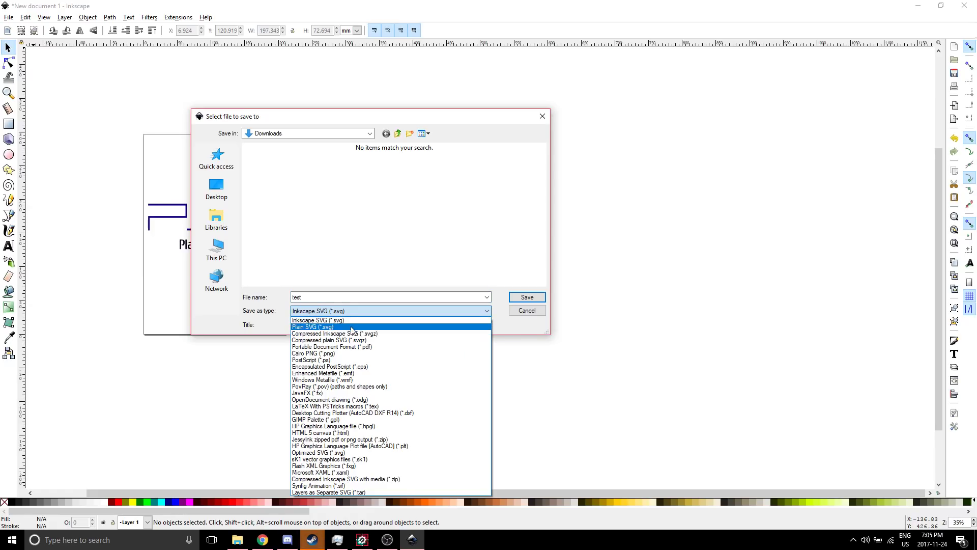
{"action": "left_click", "coordinate": [317, 327]}
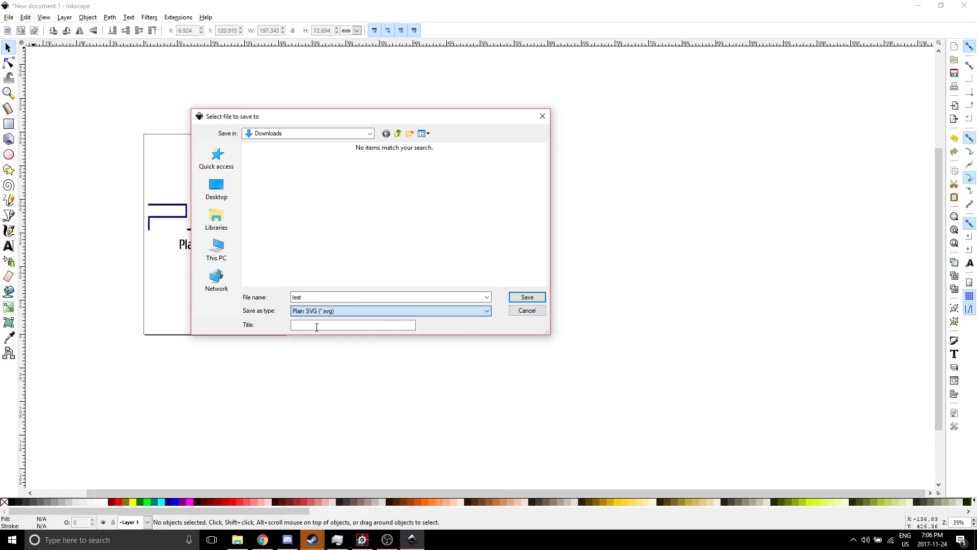
{"action": "left_click", "coordinate": [527, 298]}
{"action": "left_click", "coordinate": [237, 541]}
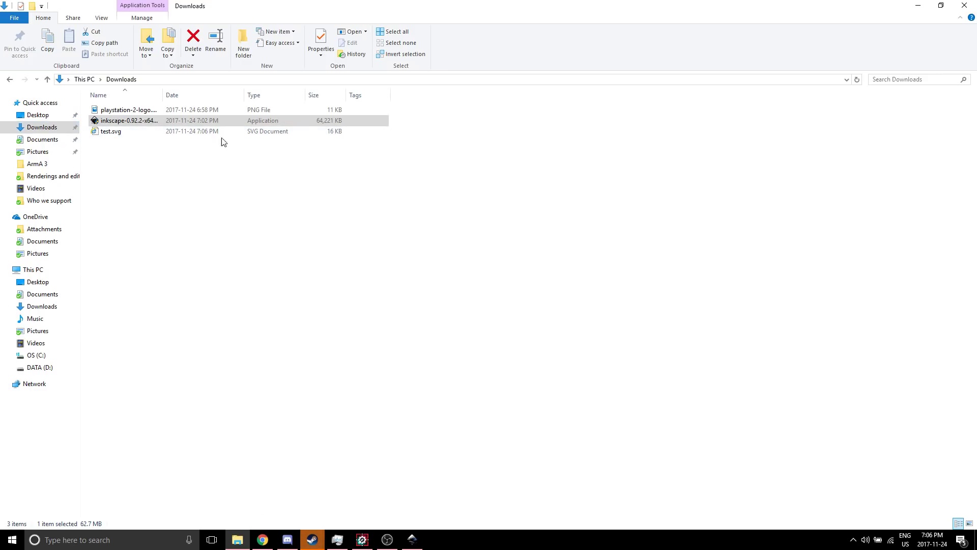
Step: Drag test.svg from Downloads into the Gran Turismo Sport Decal Uploader, queuing it titled 'test'
{"action": "left_click", "coordinate": [262, 540]}
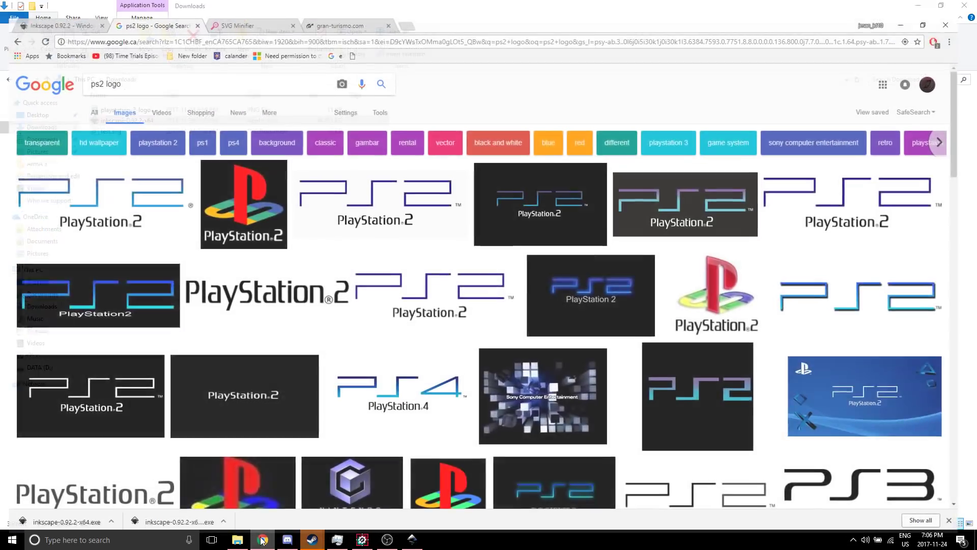
{"action": "left_click", "coordinate": [326, 5]}
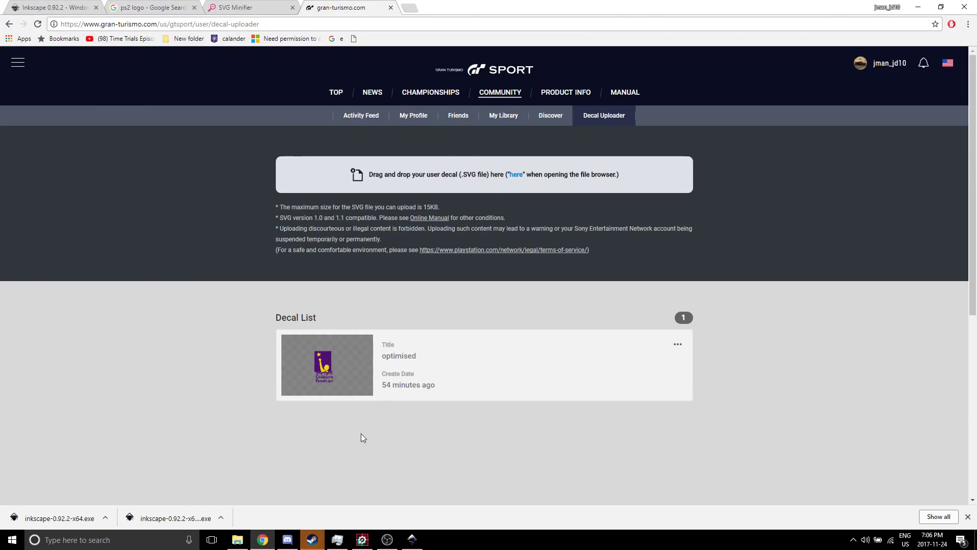
{"action": "left_click", "coordinate": [237, 539]}
{"action": "left_click_drag", "start_coordinate": [433, 14], "coordinate": [667, 326]}
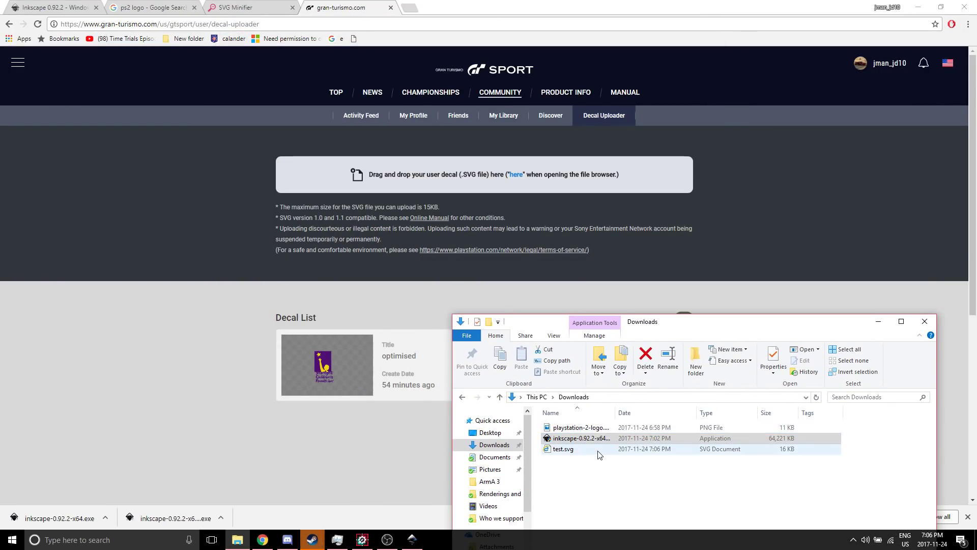
{"action": "left_click_drag", "start_coordinate": [615, 448], "coordinate": [419, 198]}
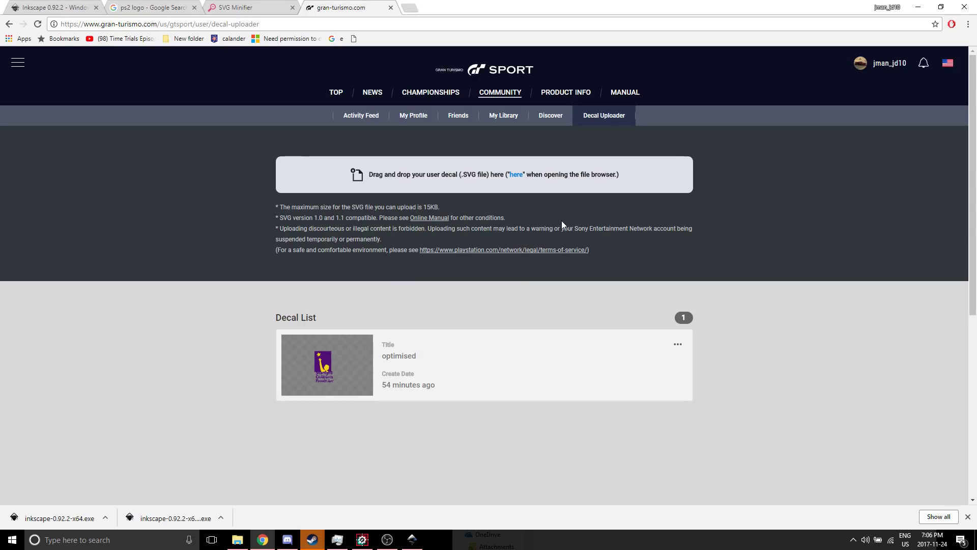
{"action": "key", "text": "alt+Tab"}
{"action": "left_click_drag", "start_coordinate": [563, 449], "coordinate": [485, 178]}
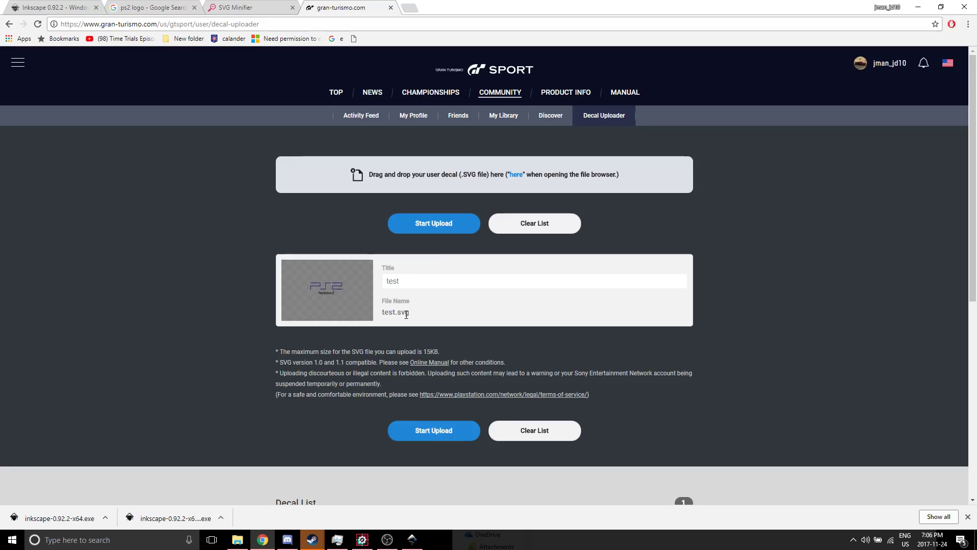
Step: Start uploading test.svg, page through all the uploader advice, and accept the read-confirmation checkbox
{"action": "left_click", "coordinate": [436, 224]}
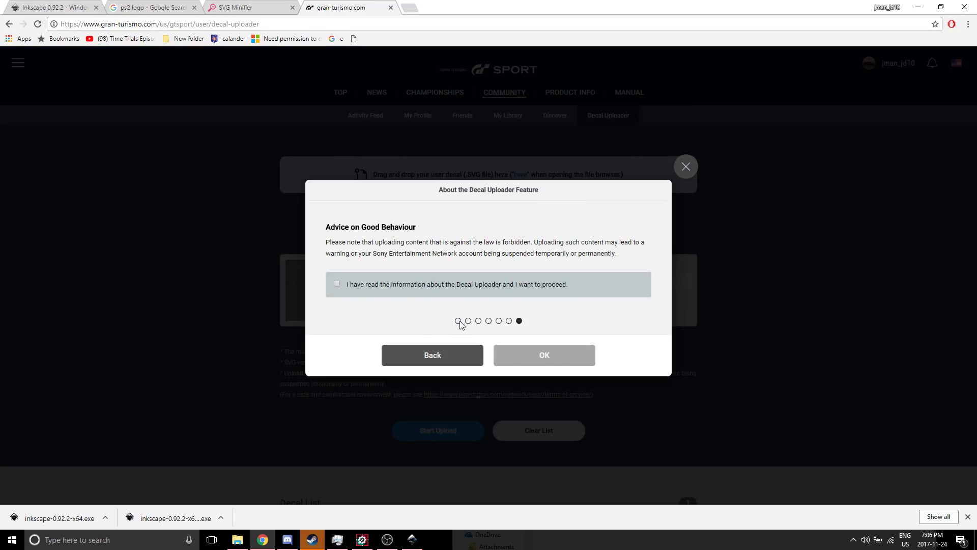
{"action": "left_click", "coordinate": [458, 321]}
{"action": "left_click", "coordinate": [469, 314]}
{"action": "left_click", "coordinate": [479, 298]}
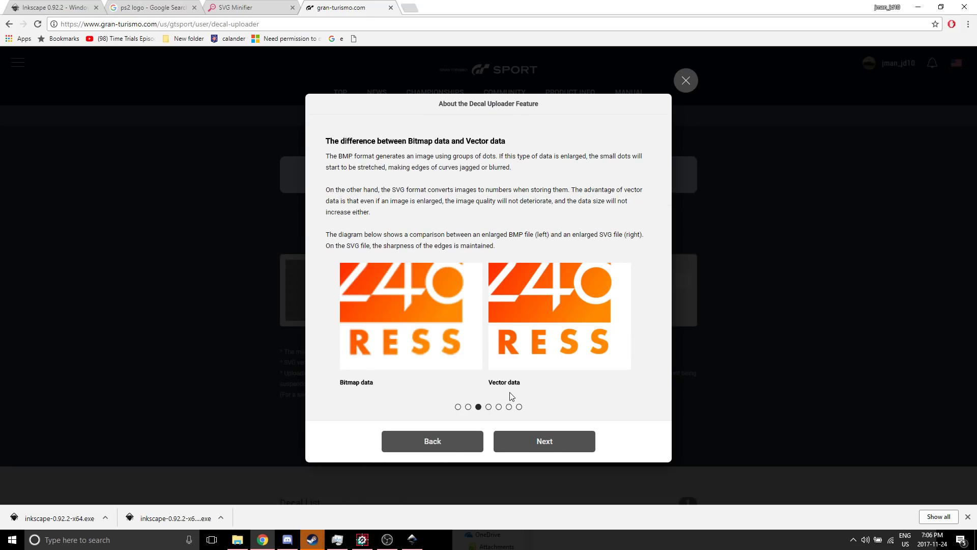
{"action": "left_click", "coordinate": [523, 440]}
{"action": "left_click", "coordinate": [579, 450]}
{"action": "left_click", "coordinate": [585, 458]}
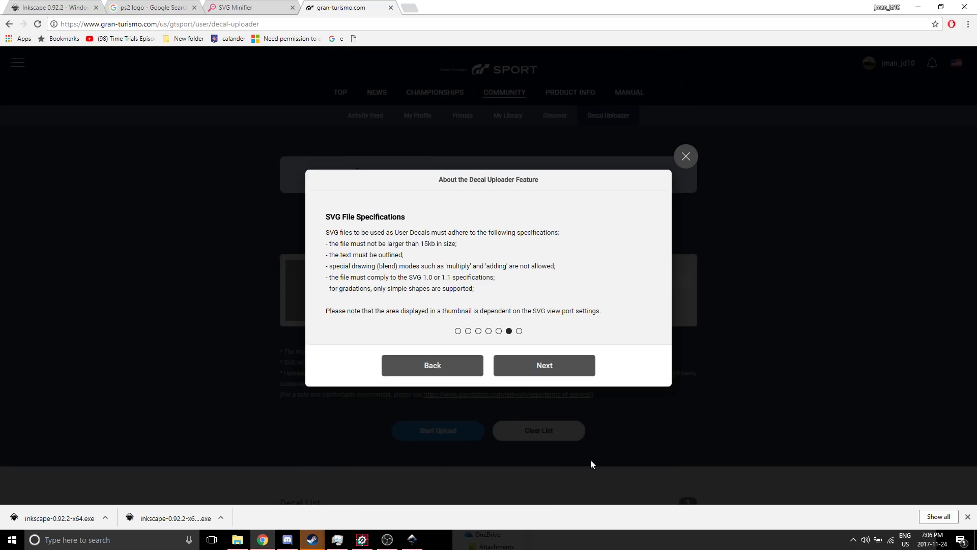
{"action": "left_click", "coordinate": [537, 368]}
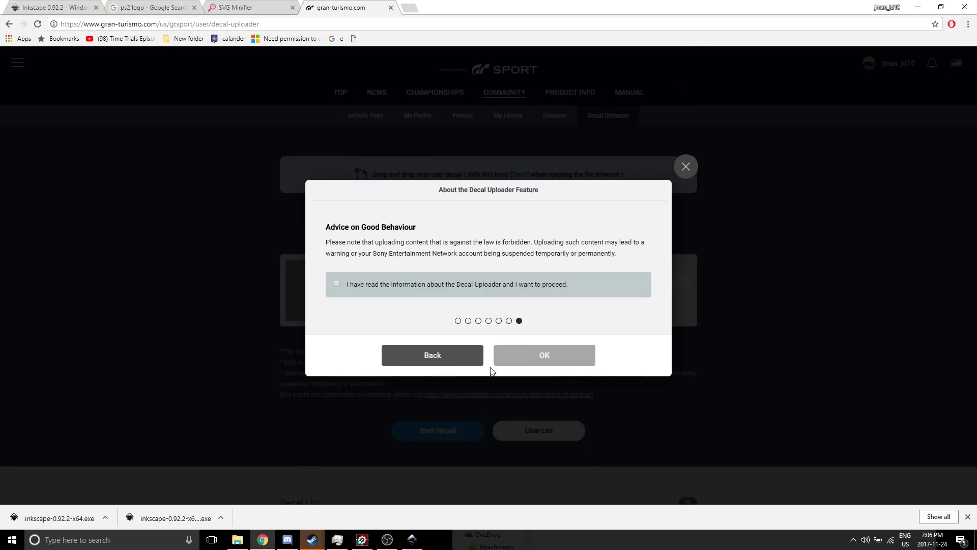
{"action": "left_click", "coordinate": [336, 284]}
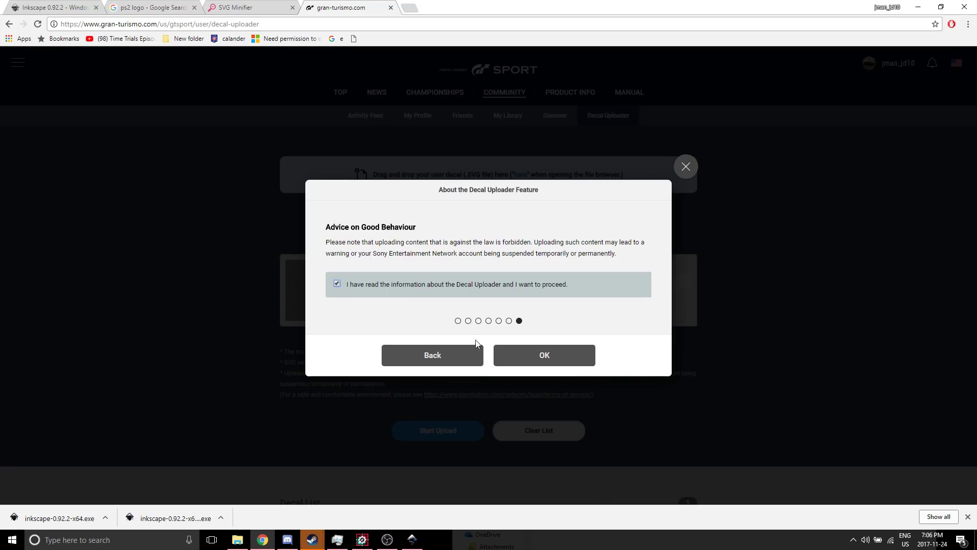
{"action": "left_click", "coordinate": [515, 355]}
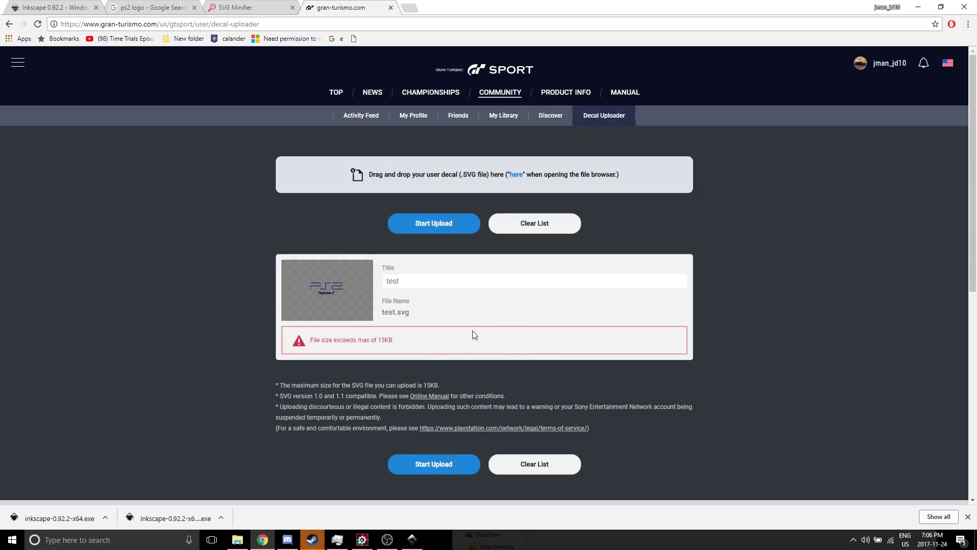
Step: Remove the oversized test.svg entry from the upload list and return to the SVG minifier tab
{"action": "left_click_drag", "start_coordinate": [374, 344], "coordinate": [310, 340]}
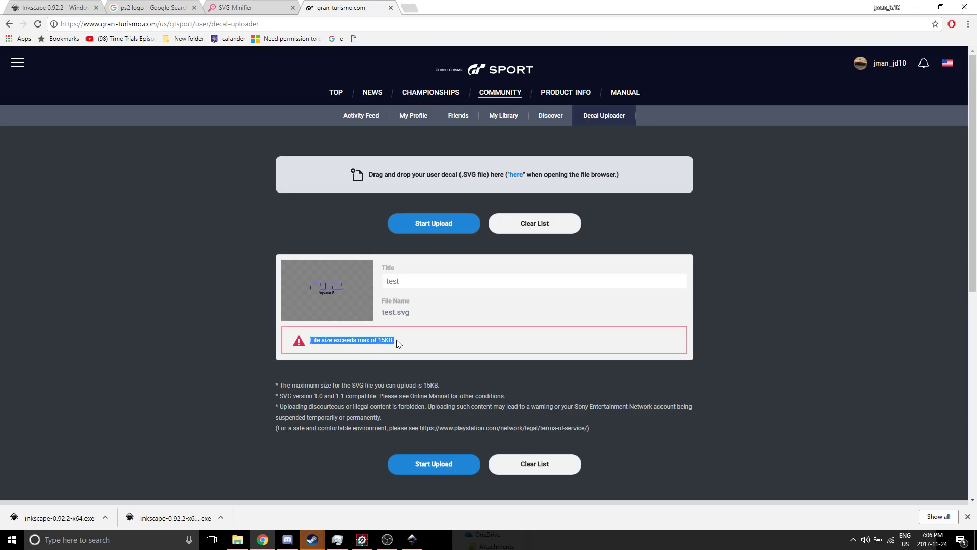
{"action": "left_click", "coordinate": [412, 539]}
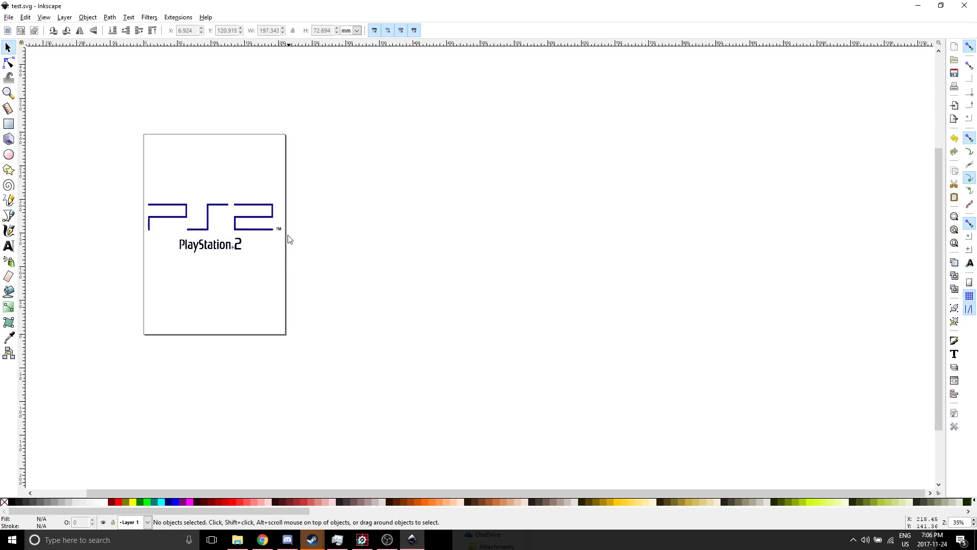
{"action": "left_click", "coordinate": [411, 541]}
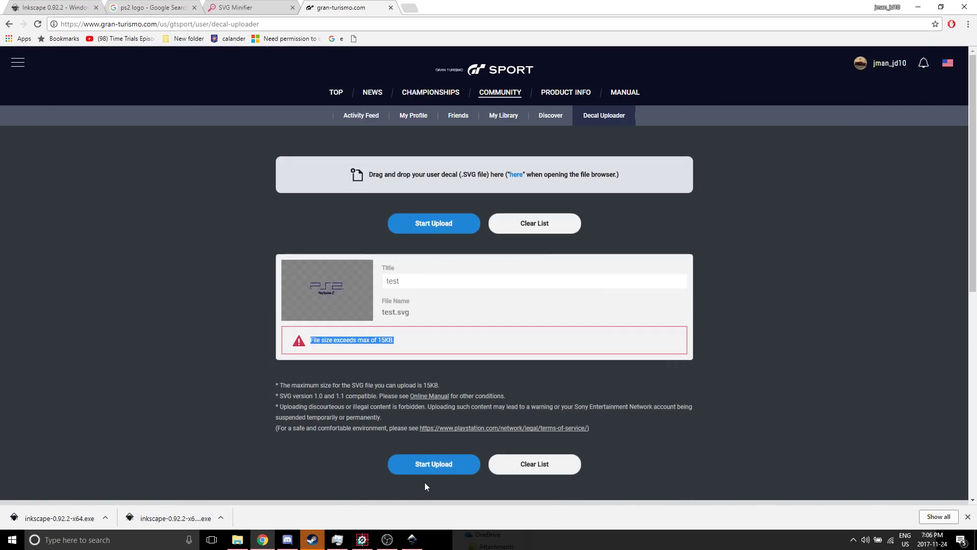
{"action": "left_click", "coordinate": [512, 468]}
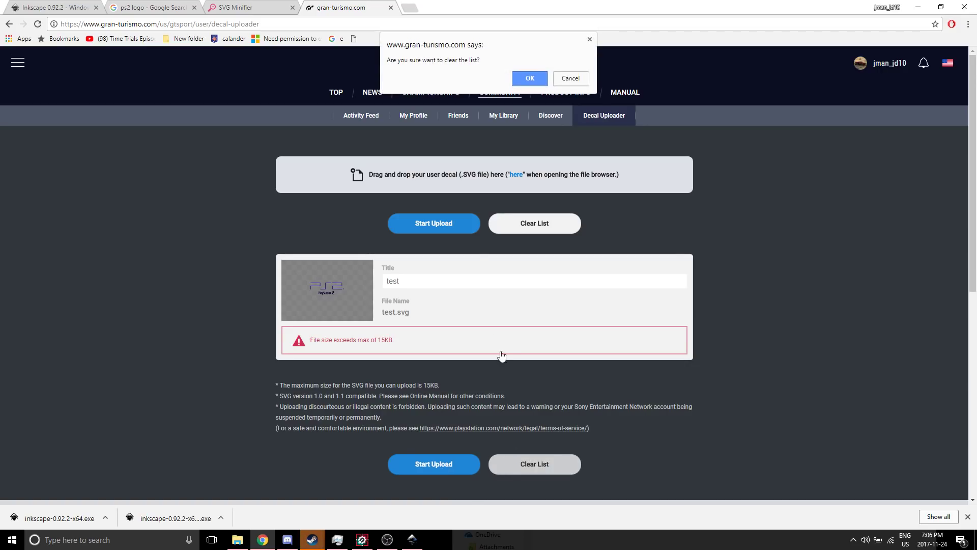
{"action": "left_click", "coordinate": [520, 80]}
{"action": "left_click", "coordinate": [216, 5]}
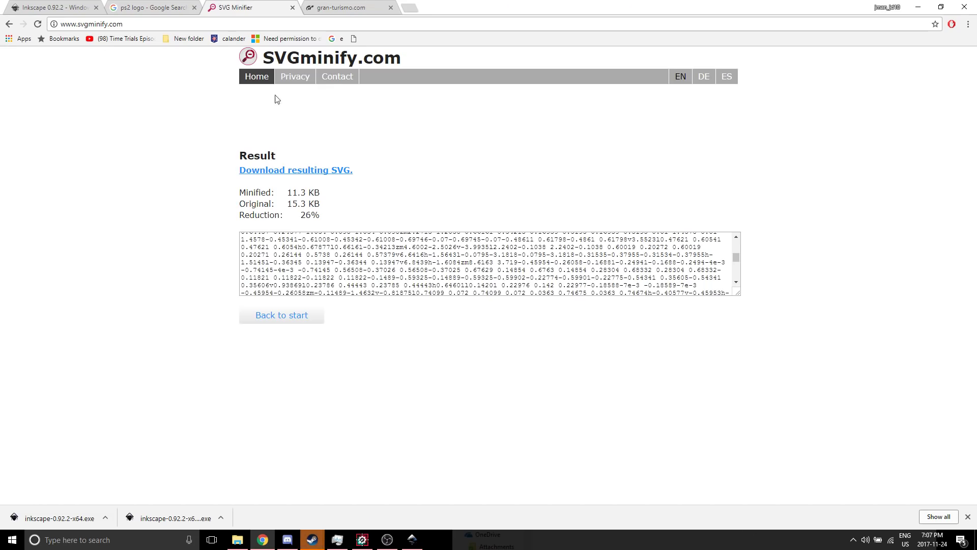
Step: Minify test.svg on SVGminify from 15.3 KB to 11.2 KB and download it as result.svg
{"action": "left_click", "coordinate": [281, 316]}
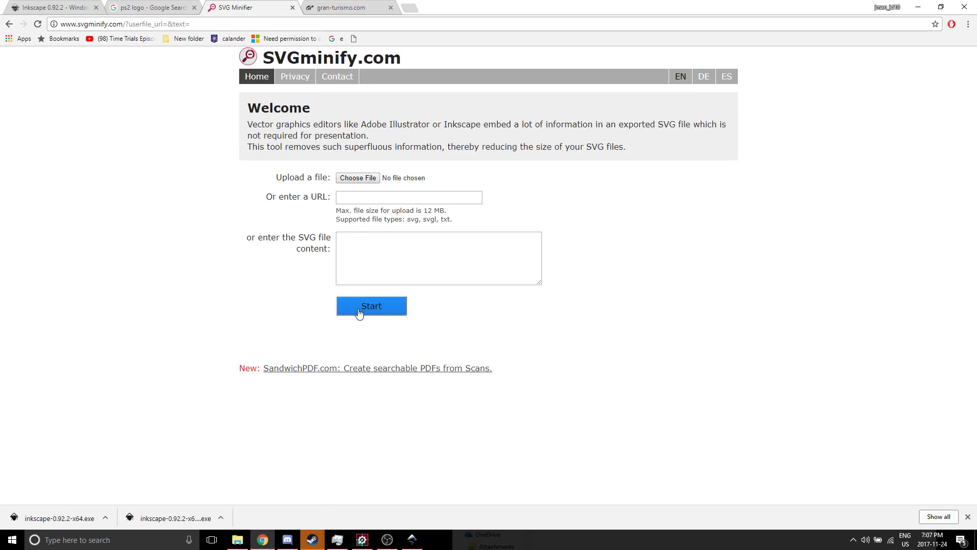
{"action": "left_click", "coordinate": [239, 541]}
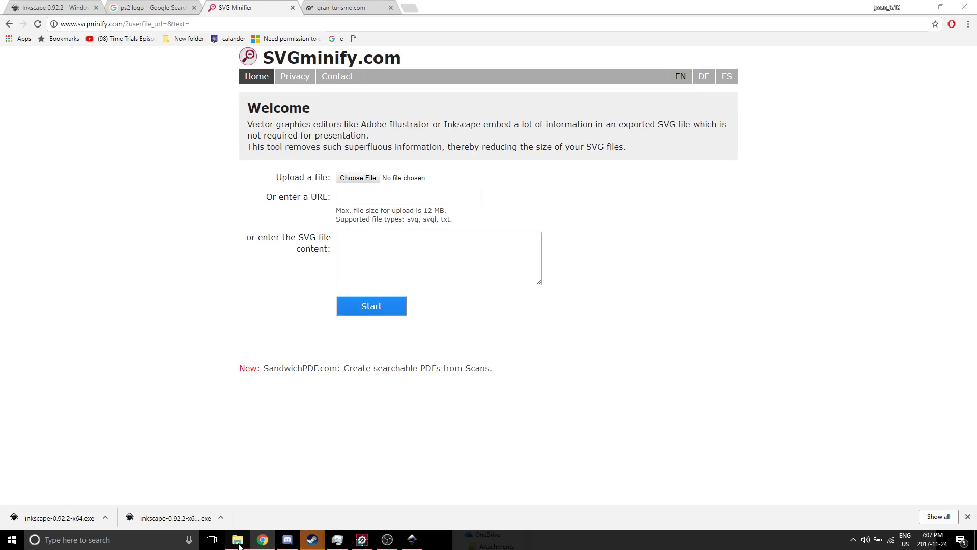
{"action": "left_click_drag", "start_coordinate": [619, 457], "coordinate": [355, 186]}
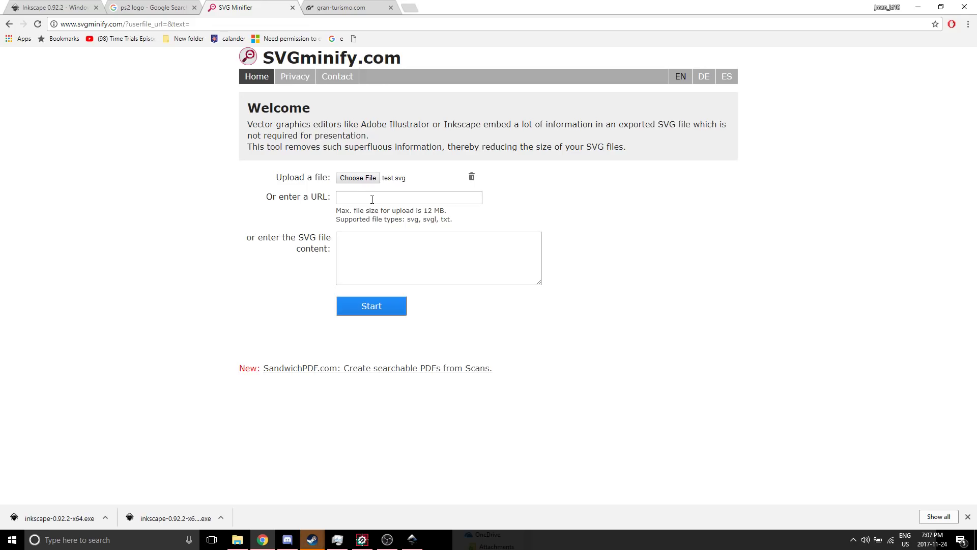
{"action": "left_click", "coordinate": [370, 308]}
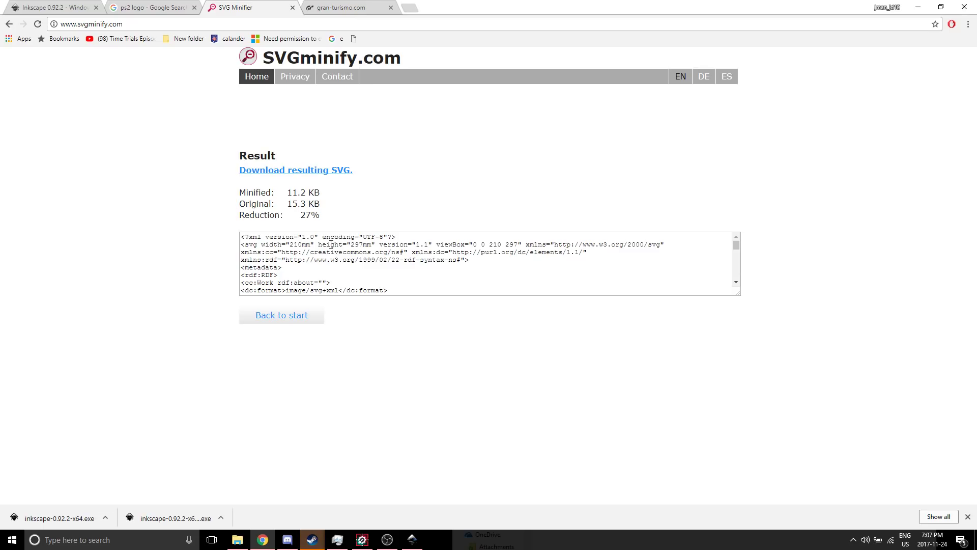
{"action": "left_click", "coordinate": [325, 177]}
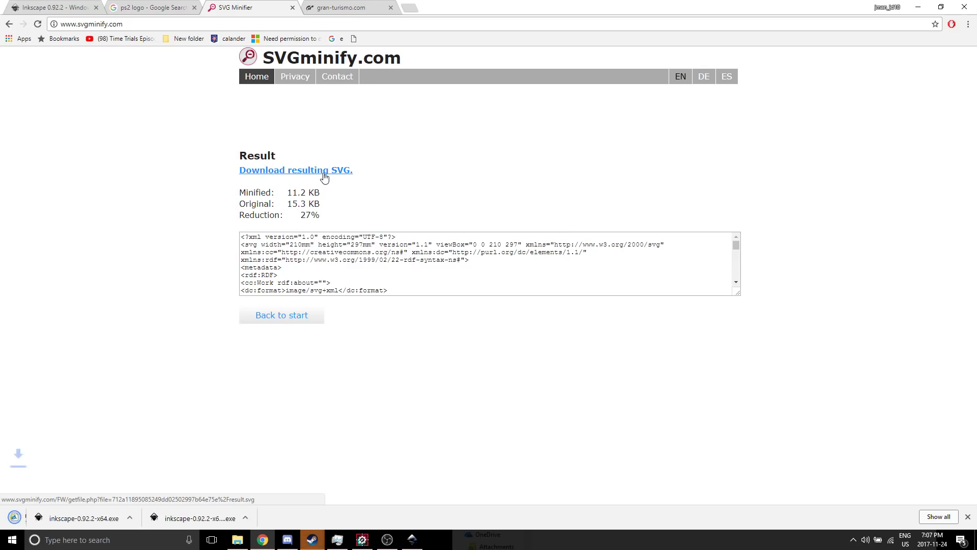
{"action": "left_click", "coordinate": [237, 539]}
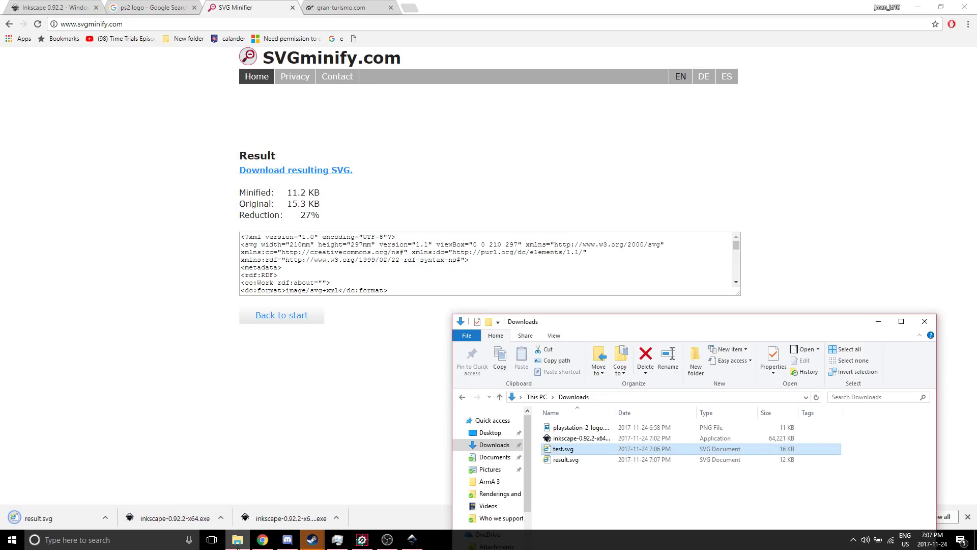
Step: Rename the downloaded result.svg to PS2.svg in the Downloads folder
{"action": "left_click_drag", "start_coordinate": [636, 326], "coordinate": [620, 131]}
{"action": "right_click", "coordinate": [586, 265]}
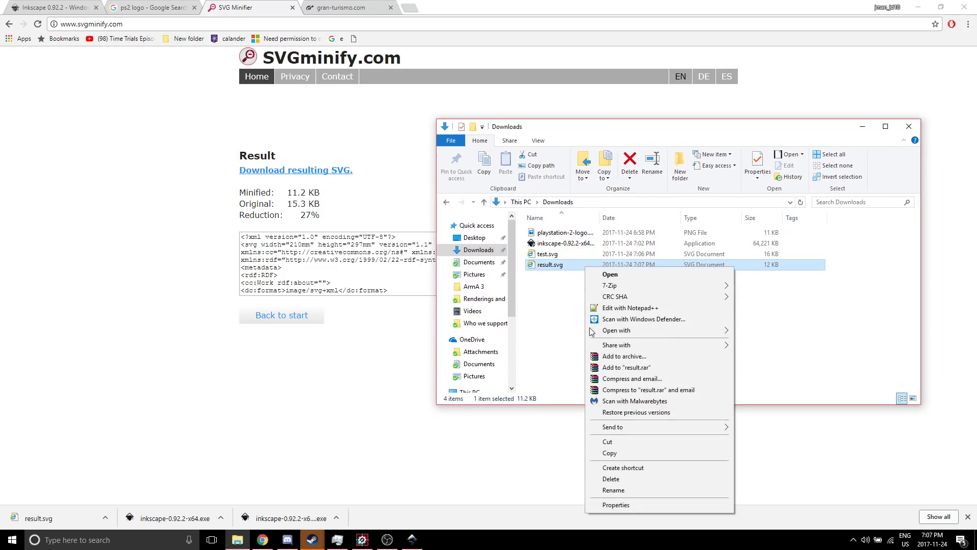
{"action": "left_click", "coordinate": [613, 489]}
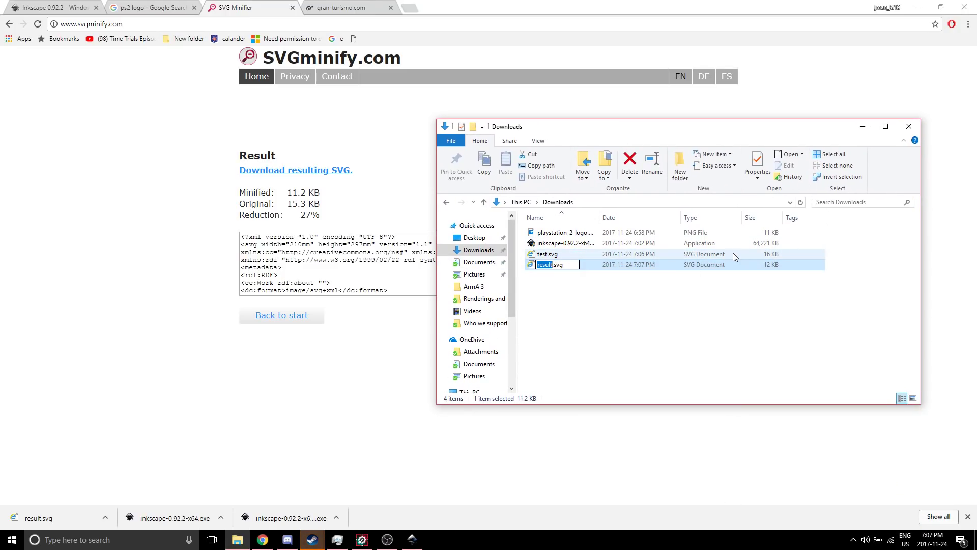
{"action": "type", "text": "ps"}
{"action": "key", "text": "BackSpace"}
{"action": "type", "text": "P"}
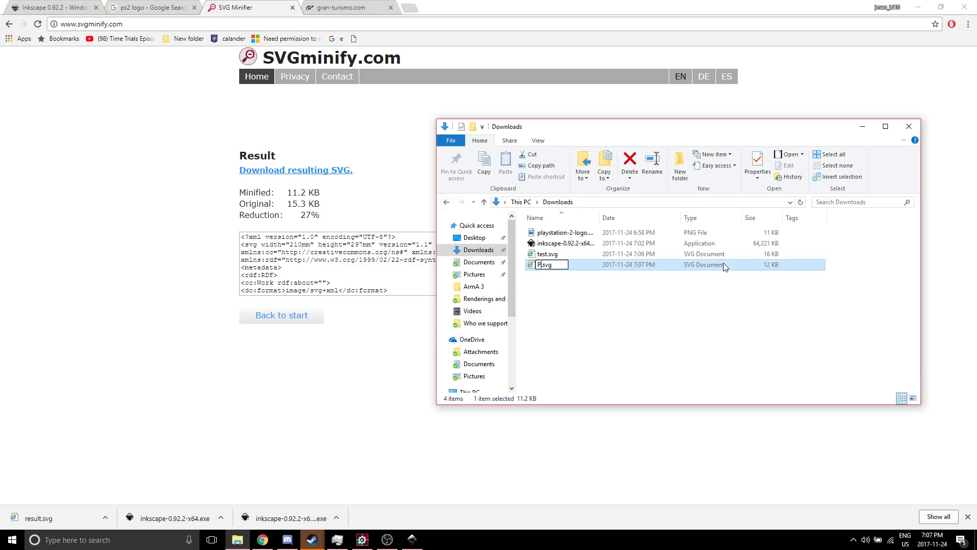
{"action": "type", "text": "S2"}
{"action": "key", "text": "Return"}
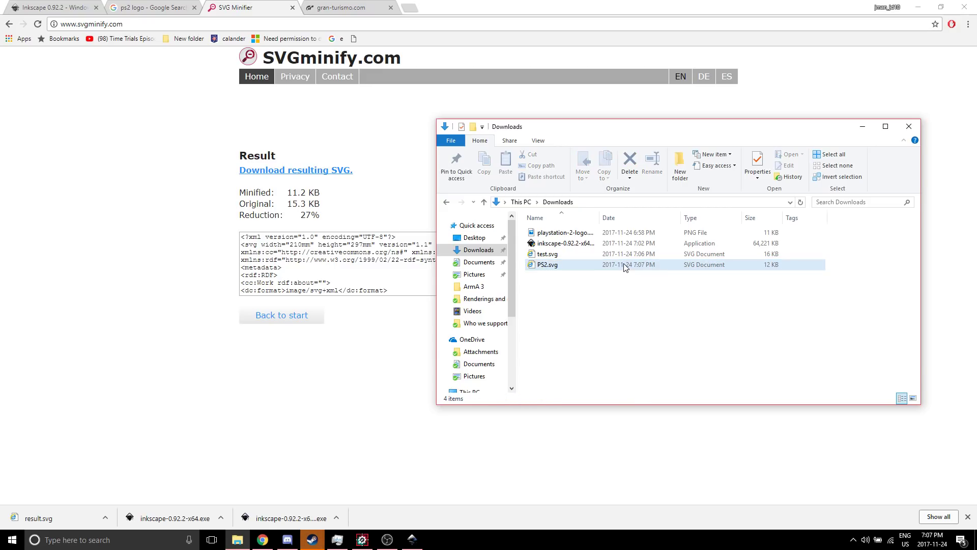
Step: Upload PS2.svg to the decal uploader, accept the advice, and scroll down to the two-decal Decal List
{"action": "left_click", "coordinate": [328, 6]}
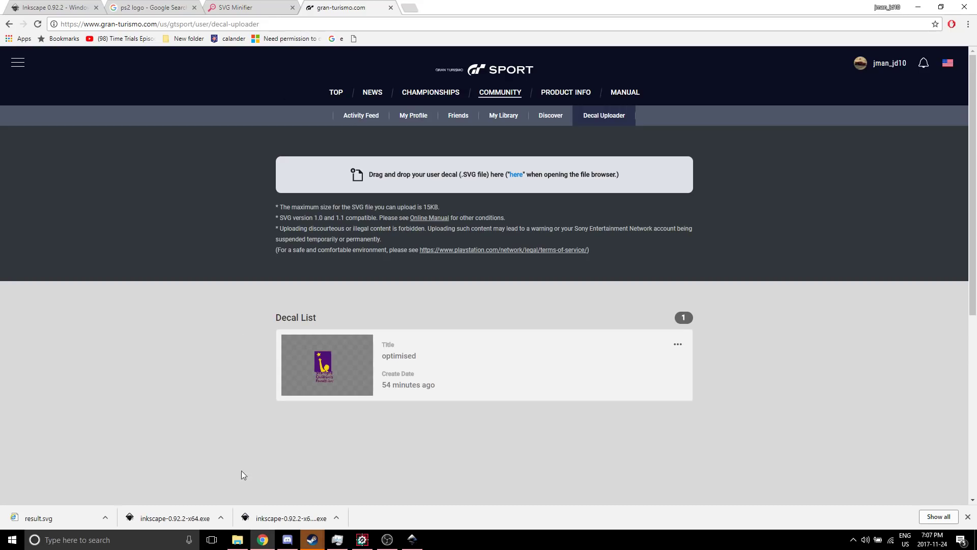
{"action": "left_click", "coordinate": [237, 539]}
{"action": "left_click_drag", "start_coordinate": [626, 265], "coordinate": [398, 185]}
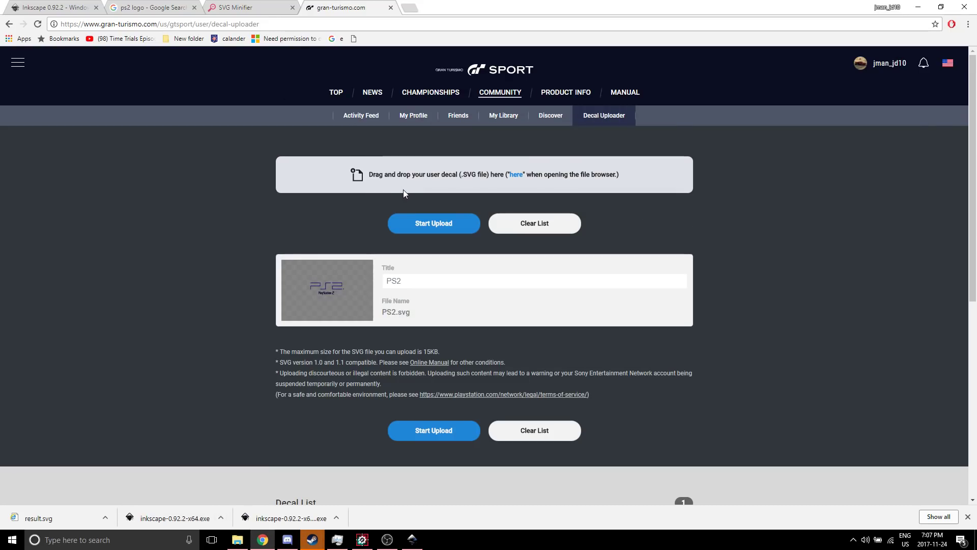
{"action": "left_click", "coordinate": [422, 223]}
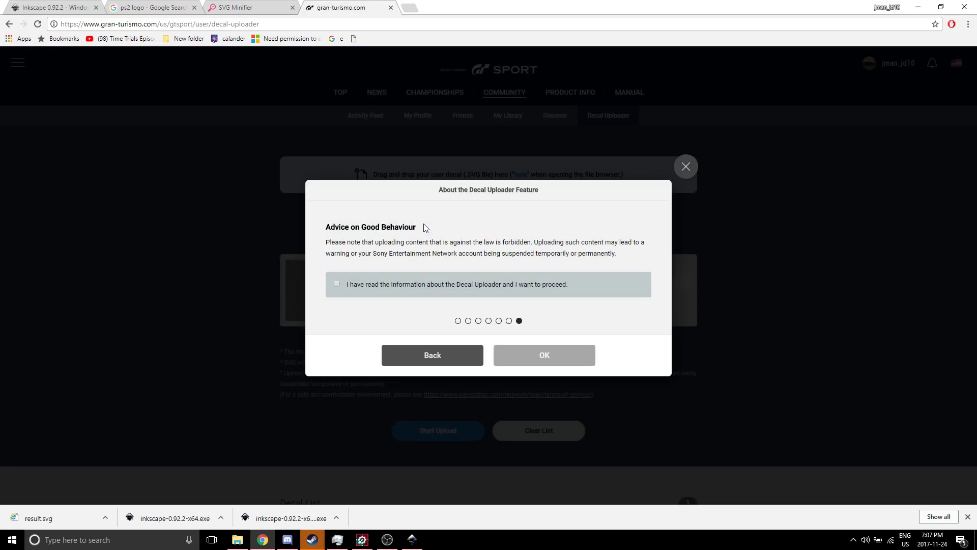
{"action": "left_click", "coordinate": [336, 284]}
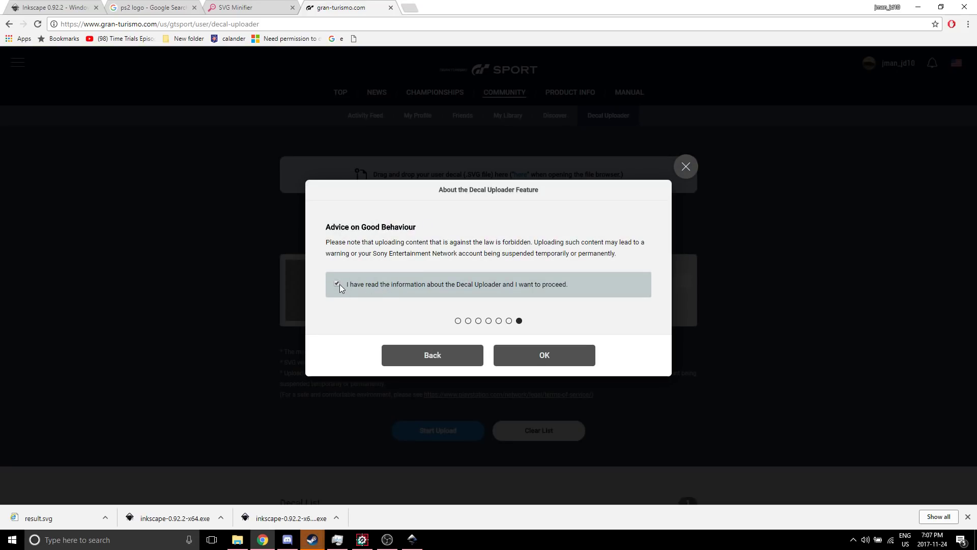
{"action": "left_click", "coordinate": [558, 361]}
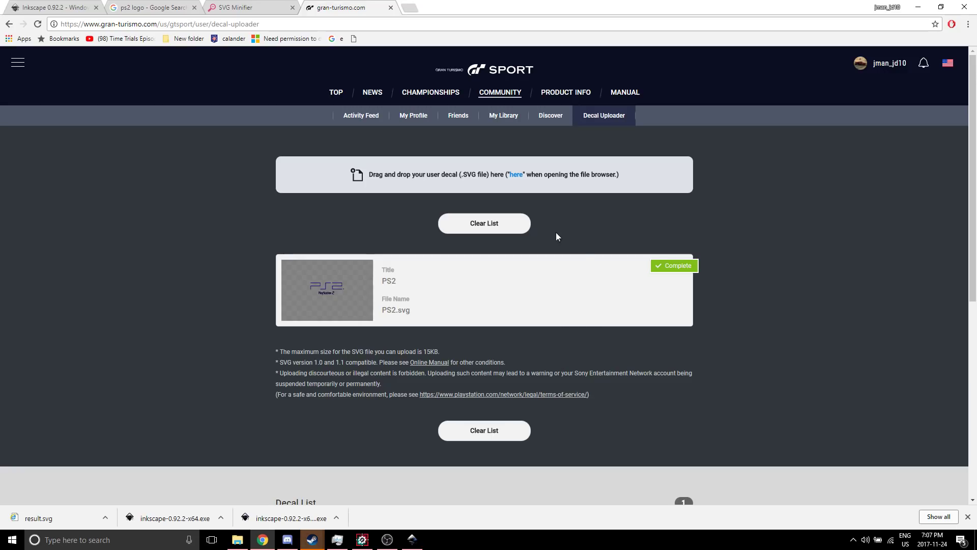
{"action": "scroll", "coordinate": [463, 319], "scroll_direction": "down", "scroll_amount": 1}
{"action": "scroll", "coordinate": [572, 331], "scroll_direction": "down", "scroll_amount": 3}
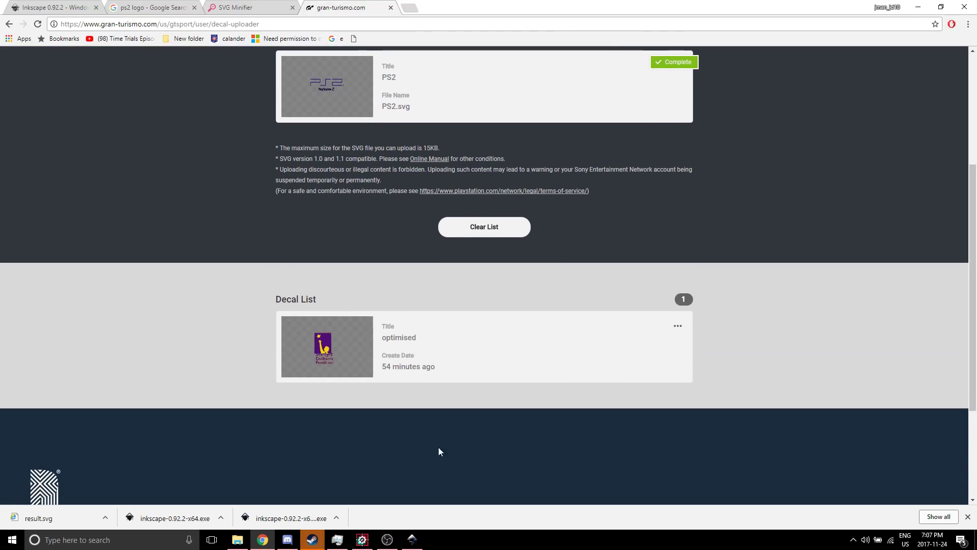
{"action": "scroll", "coordinate": [444, 400], "scroll_direction": "down", "scroll_amount": 3}
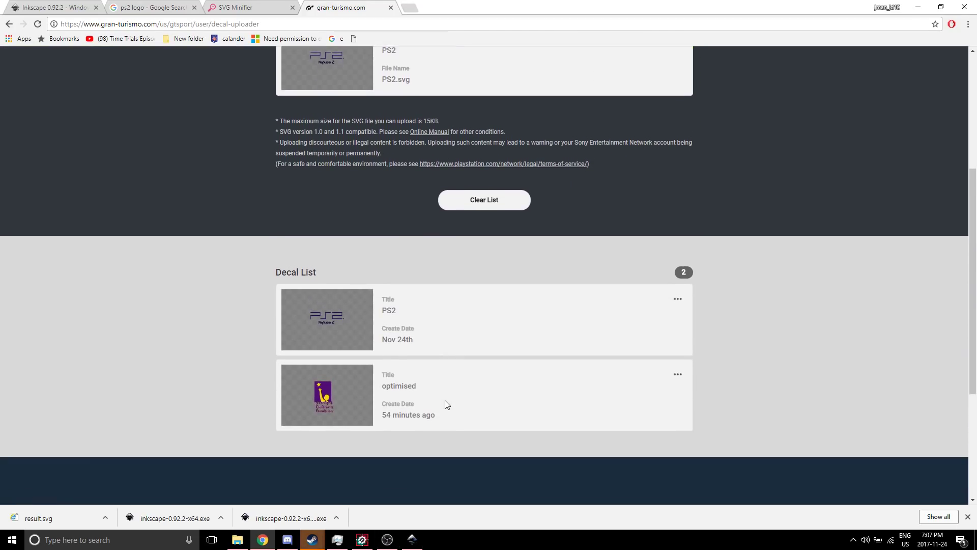